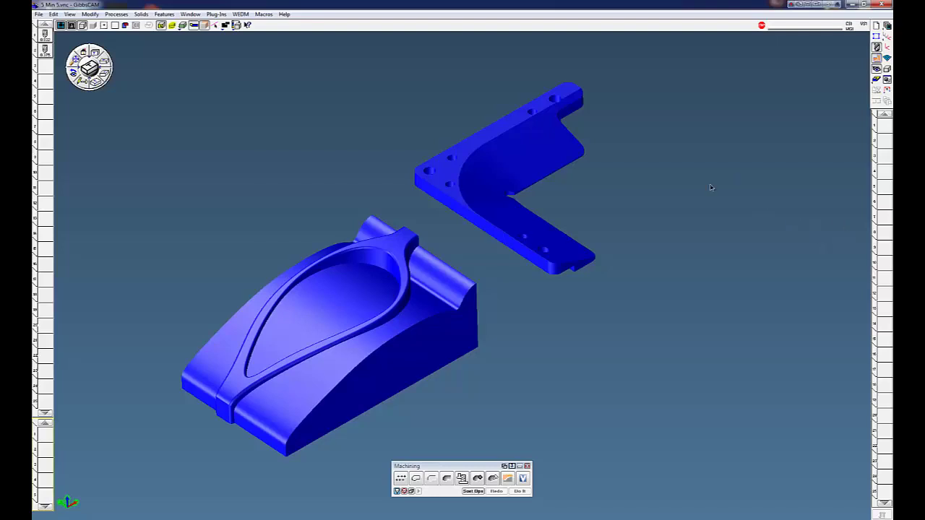
click(529, 165)
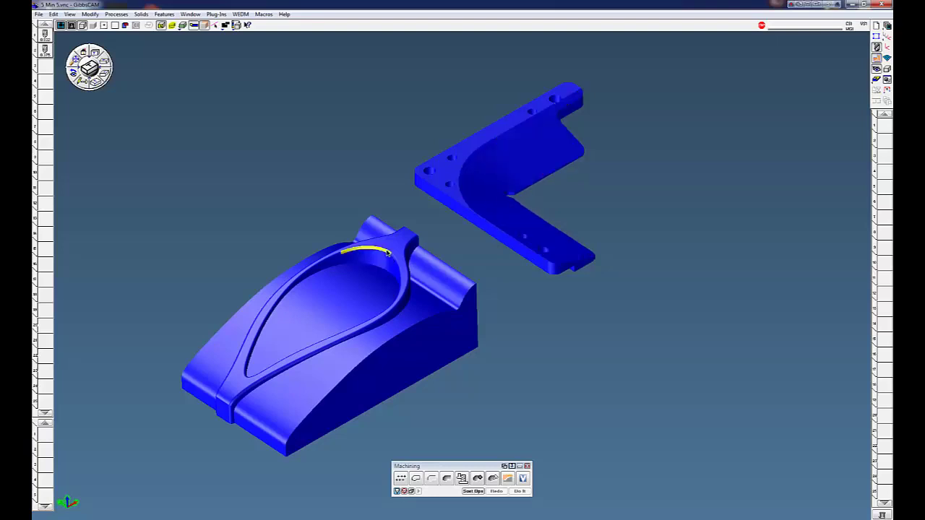
click(334, 258)
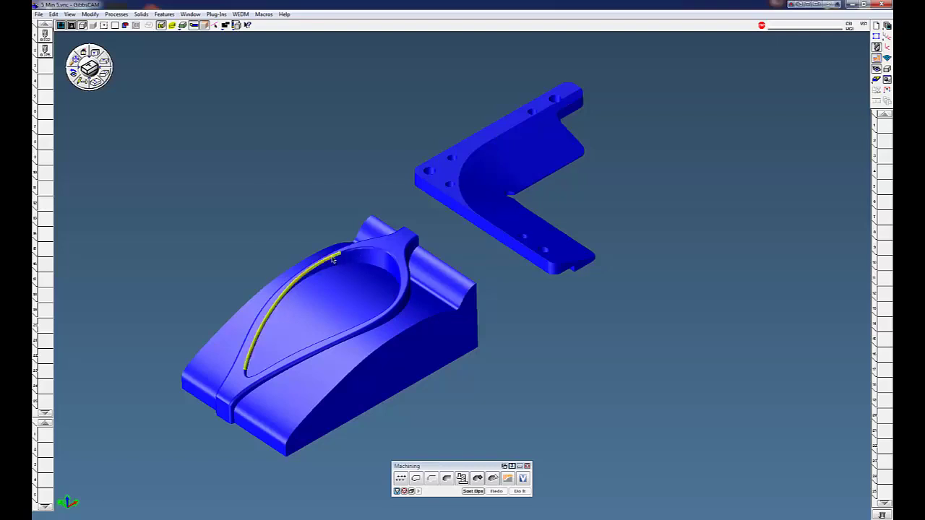
click(247, 377)
click(390, 255)
click(662, 155)
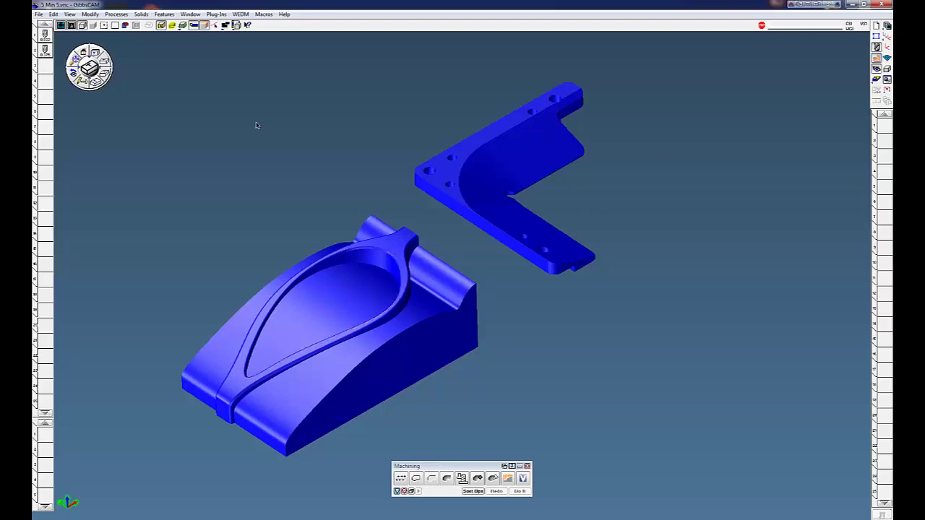
Step: Load the saved Surface Flow 1 Climb process and review its surfacing settings
click(116, 14)
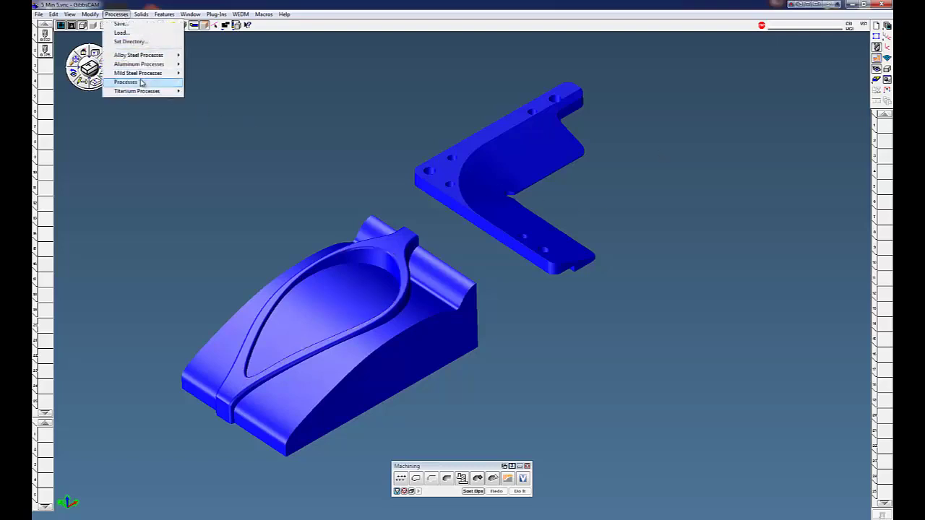
mouse_move(133, 81)
click(222, 84)
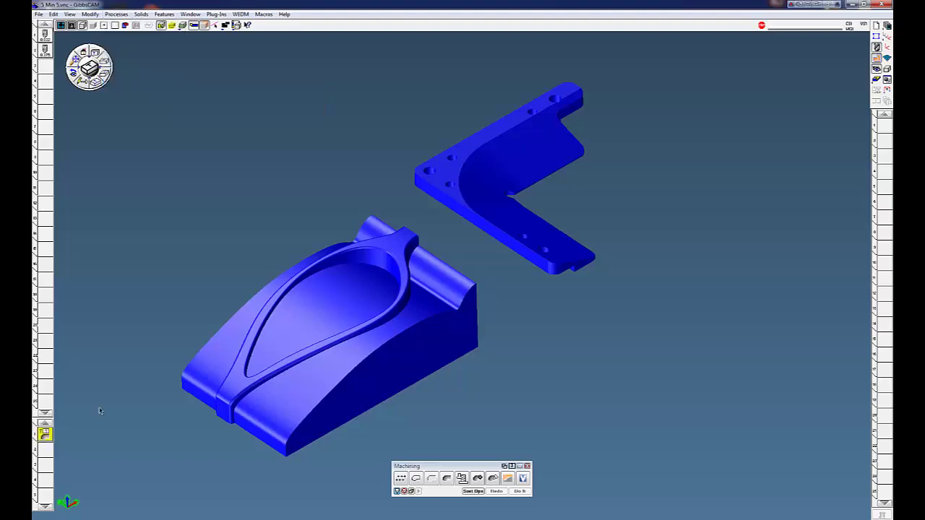
double_click(44, 434)
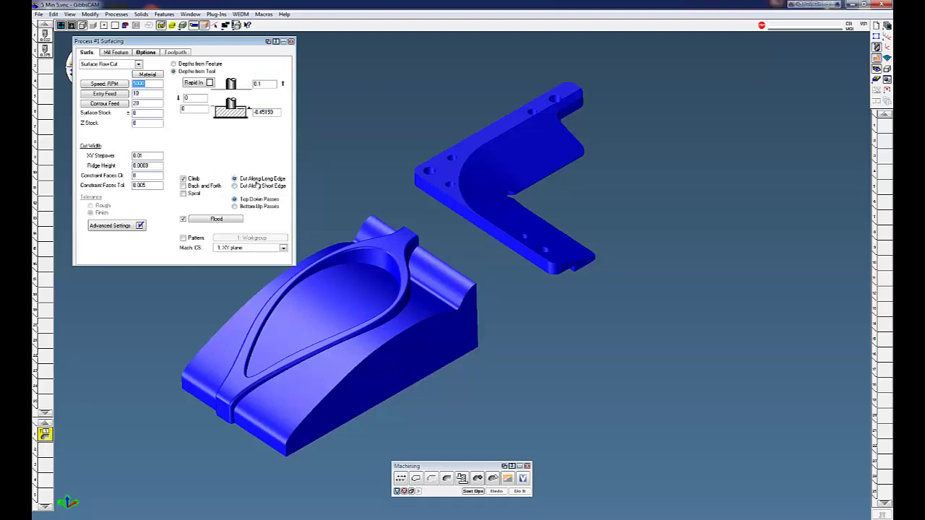
click(291, 41)
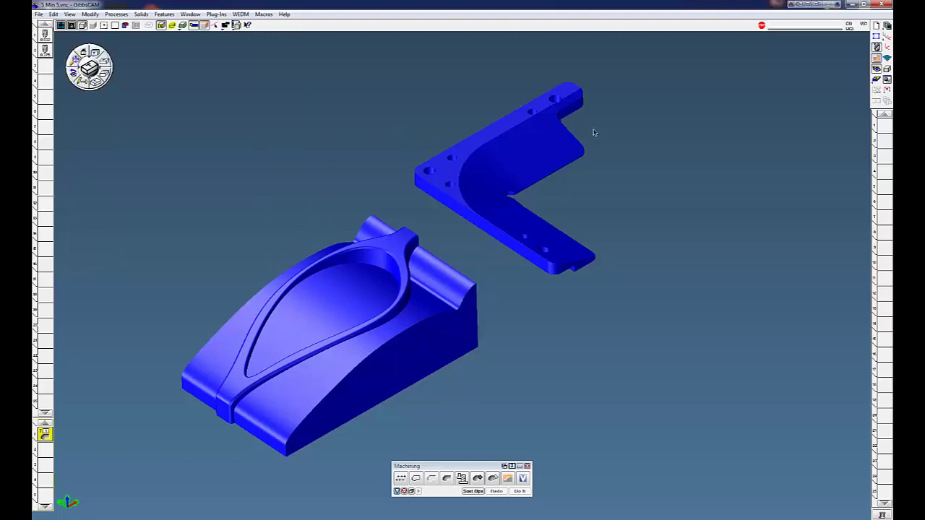
click(379, 250)
shift+click(323, 268)
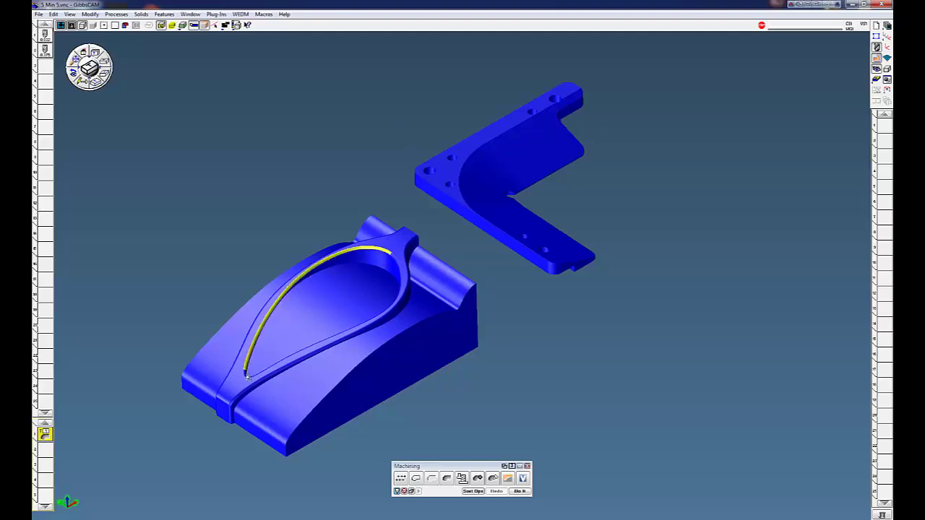
shift+click(255, 368)
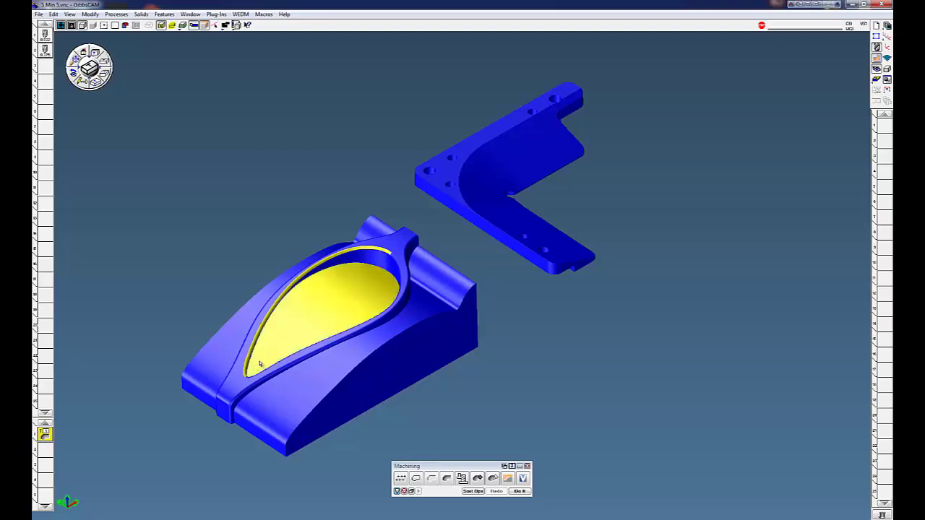
shift+click(260, 364)
click(301, 386)
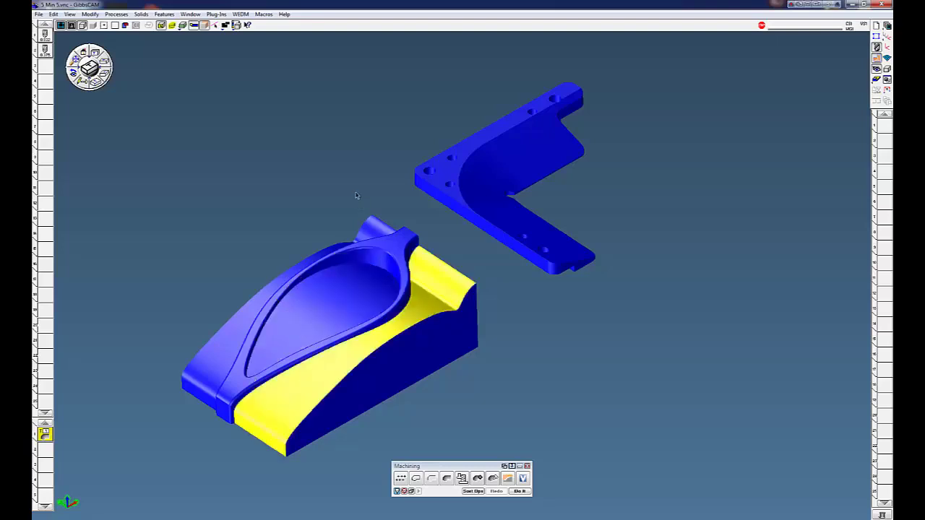
click(355, 196)
Step: Select all fillet faces around the teardrop pocket's rim with Select Fillets and generate the climb toolpath on them
click(363, 251)
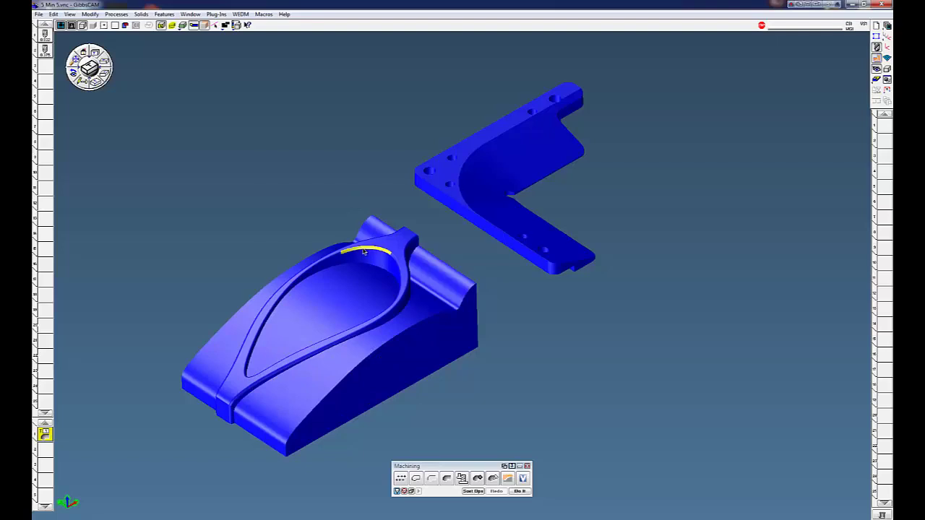
right_click(364, 251)
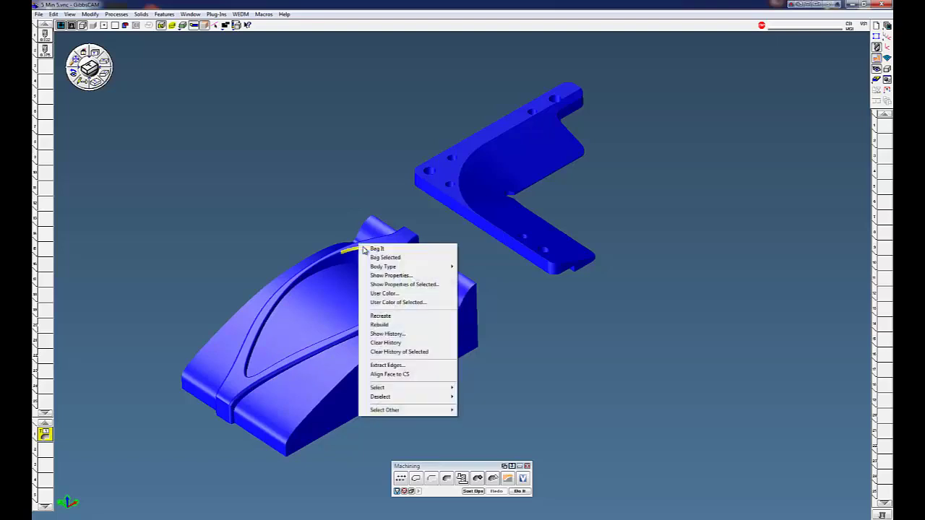
click(352, 181)
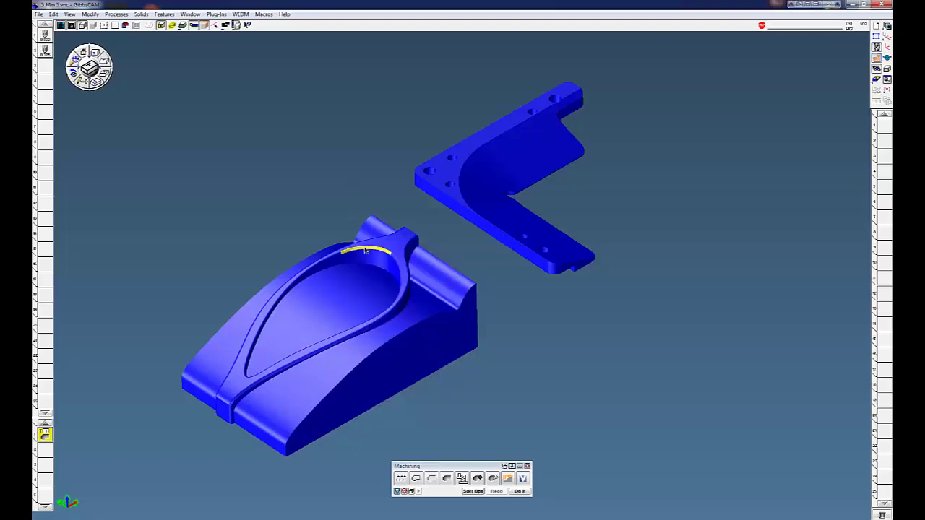
right_click(365, 250)
mouse_move(389, 390)
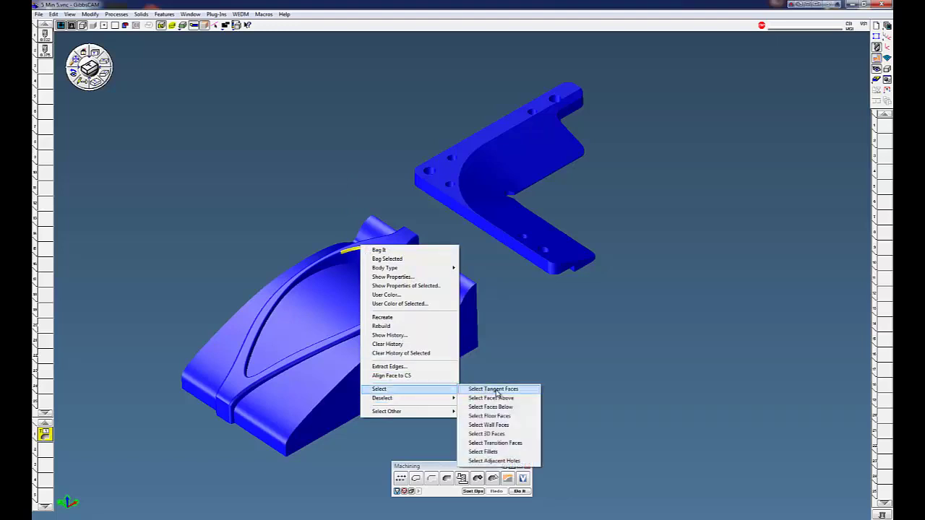
click(489, 452)
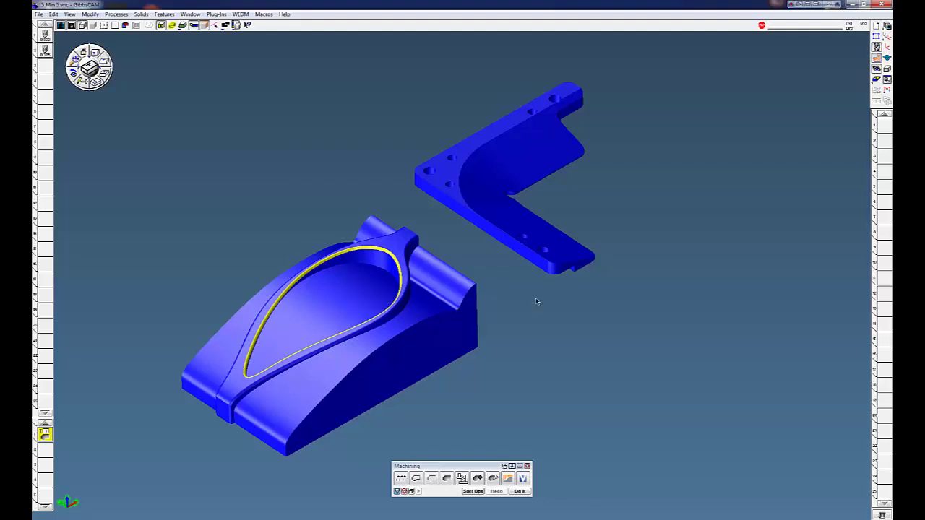
click(519, 490)
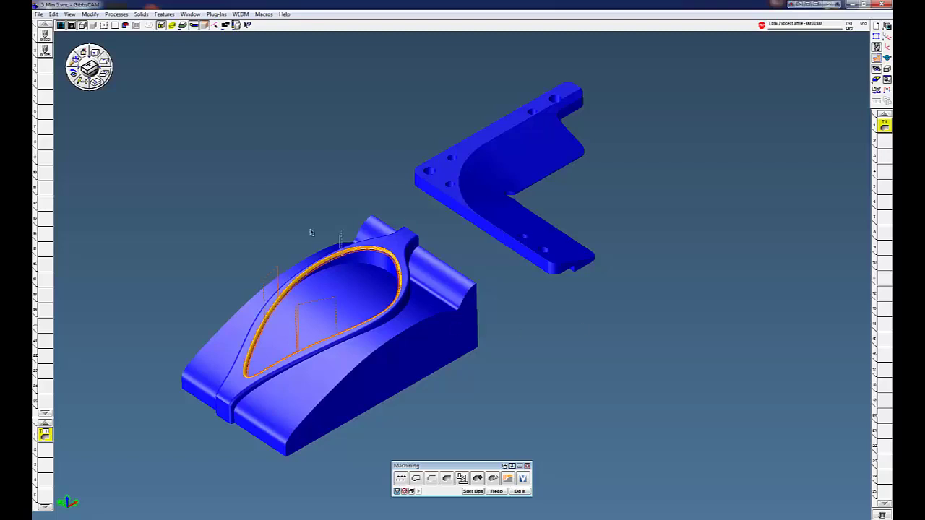
Step: Inspect the climb toolpath around the pocket's fillet up close and simulate it with Cut Part Render
scroll(357, 274, up, 5)
scroll(443, 339, down, 3)
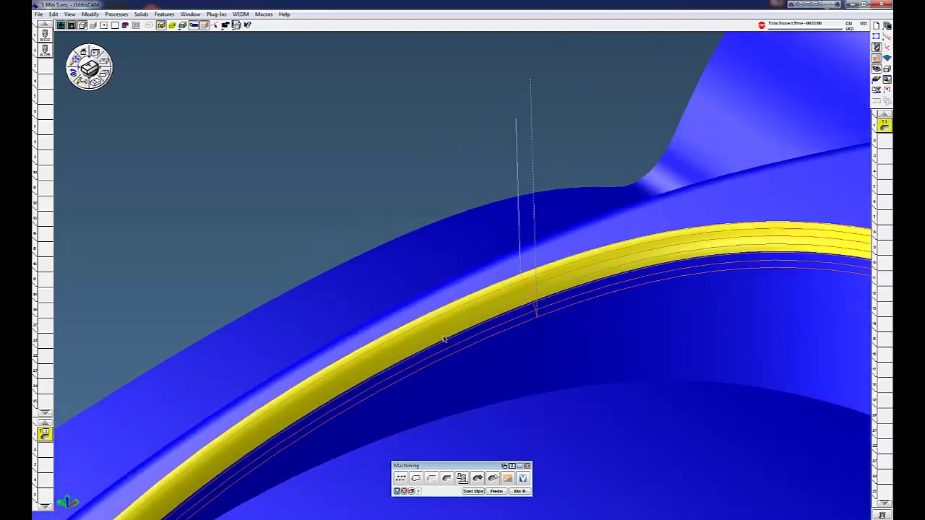
scroll(539, 279, down, 6)
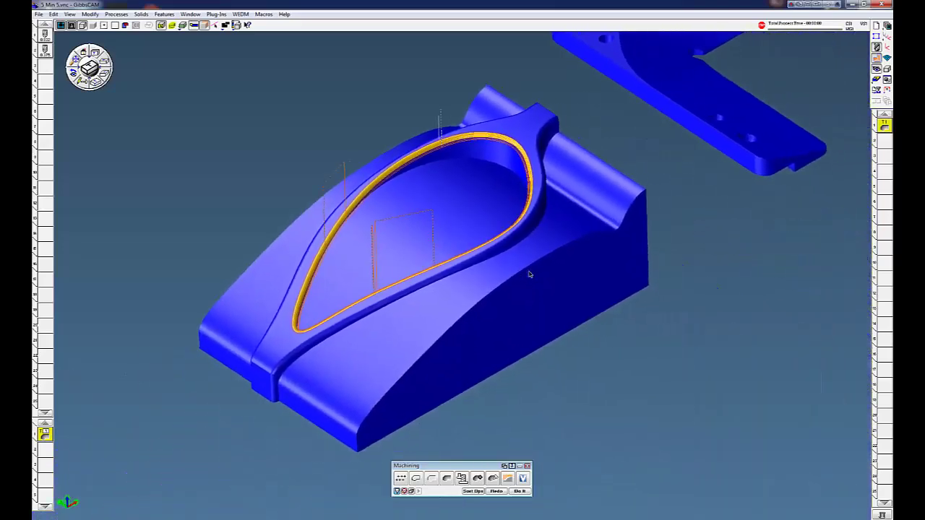
middle_drag(530, 274, 518, 278)
scroll(518, 278, up, 1)
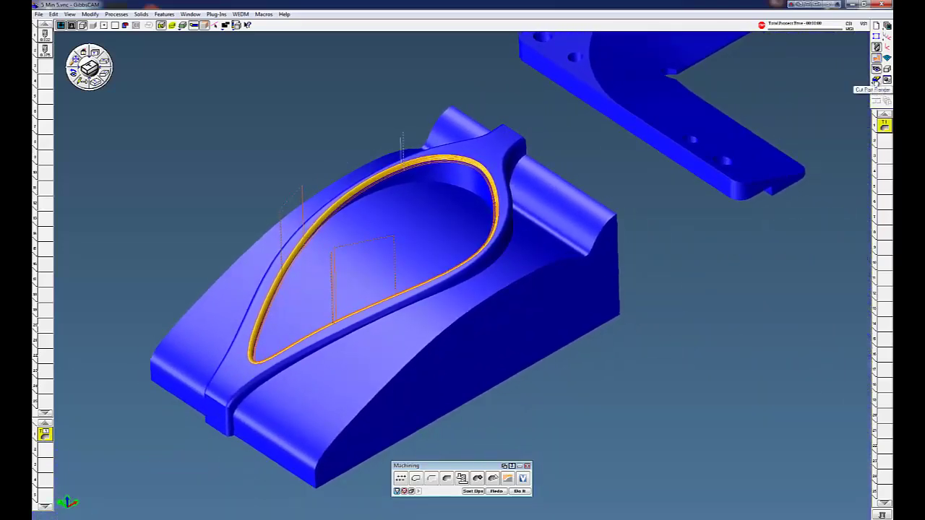
click(875, 81)
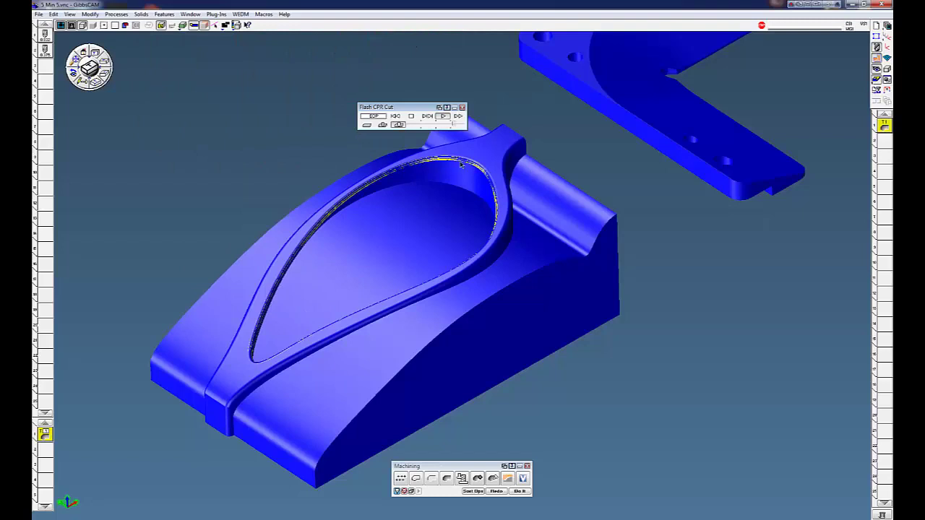
Step: Load the saved Surface Flow 2 Spiral process, check its settings and redo the fillet operation with it
click(116, 14)
mouse_move(134, 88)
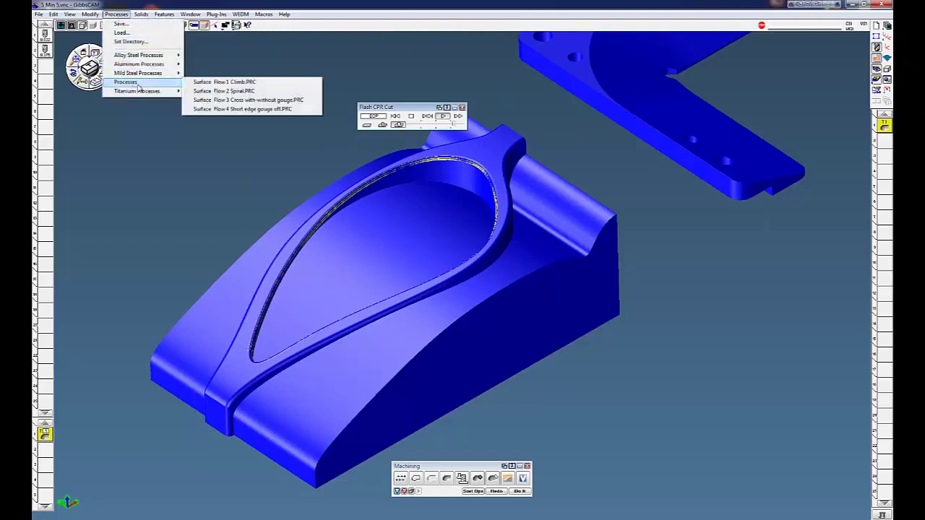
click(231, 91)
double_click(46, 433)
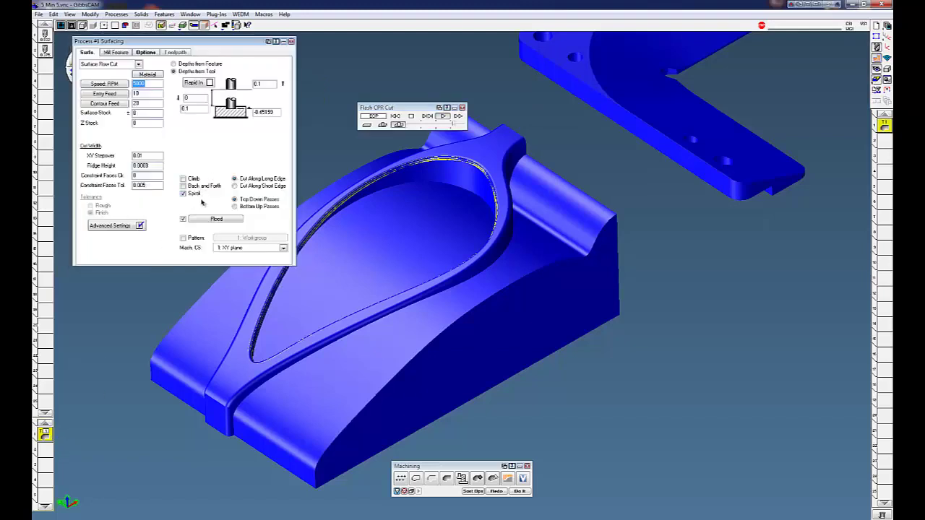
click(291, 42)
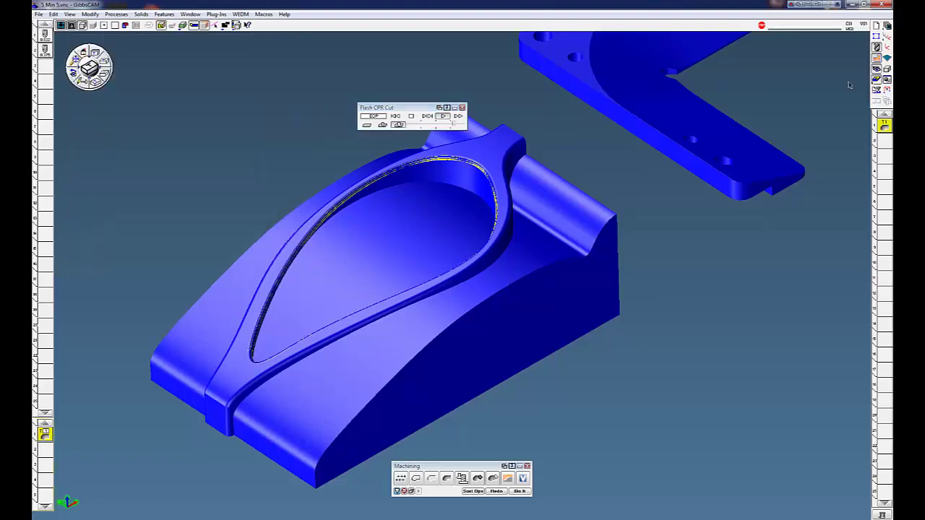
click(501, 492)
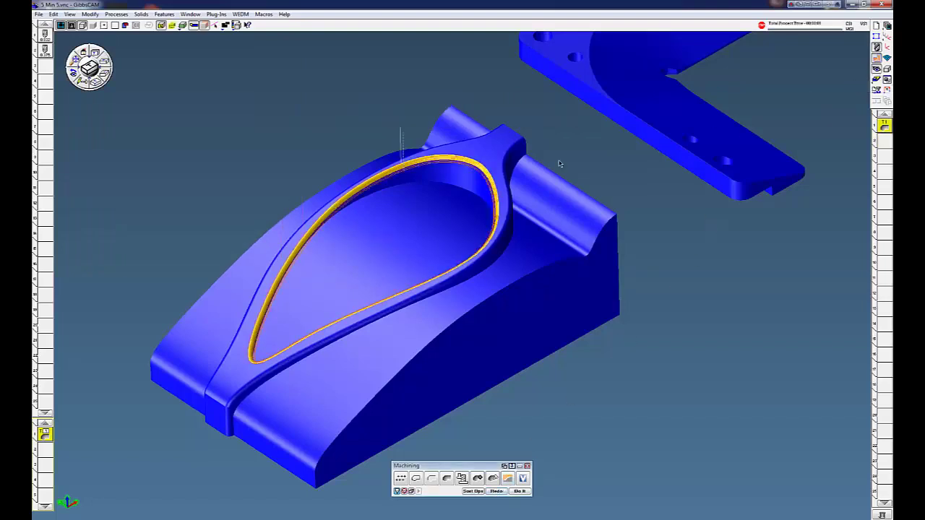
Step: Inspect the spiral toolpath on the pocket's fillet and run its Cut Part Render simulation
scroll(530, 226, up, 5)
scroll(530, 225, up, 2)
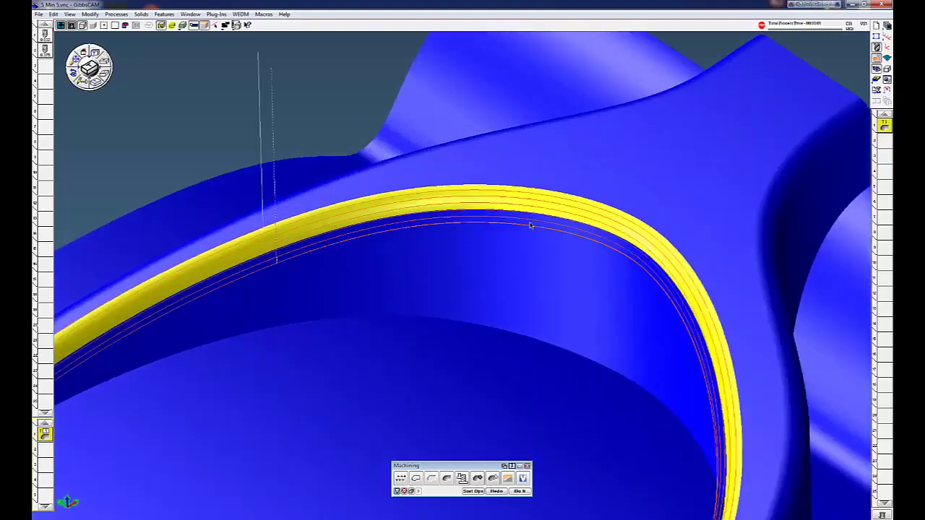
click(74, 73)
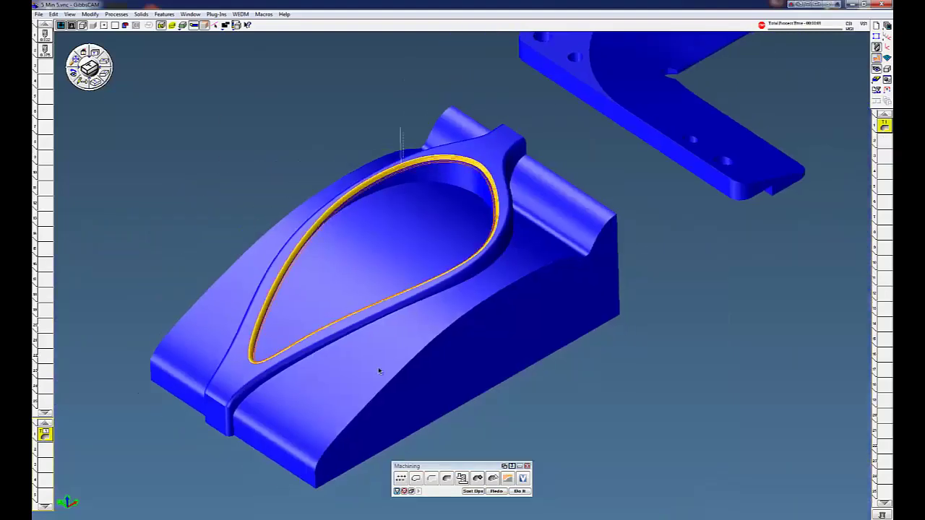
click(875, 79)
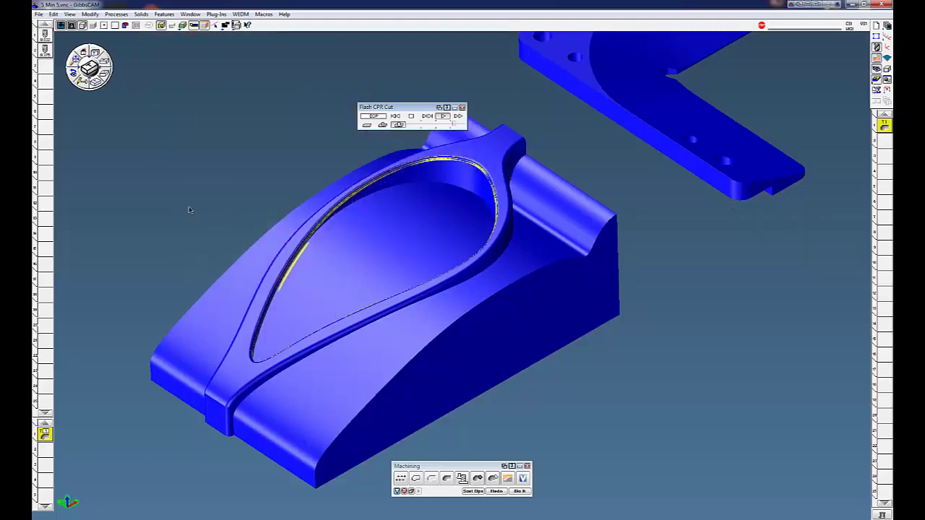
scroll(405, 338, up, 5)
middle_drag(507, 255, 458, 254)
click(876, 80)
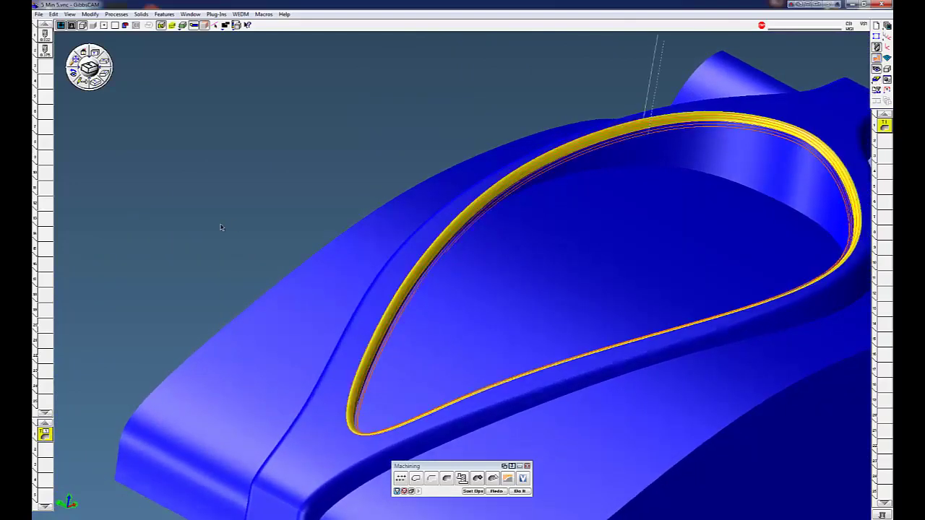
Step: Examine the spiral passes along the fillet from a new angle and check the process's Gouge Protect option
middle_drag(220, 225, 365, 209)
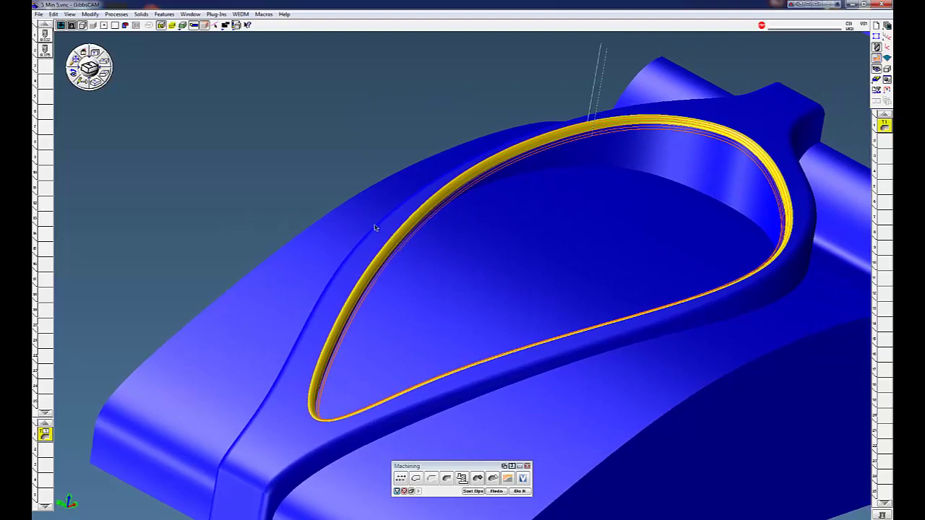
drag(364, 216, 453, 311)
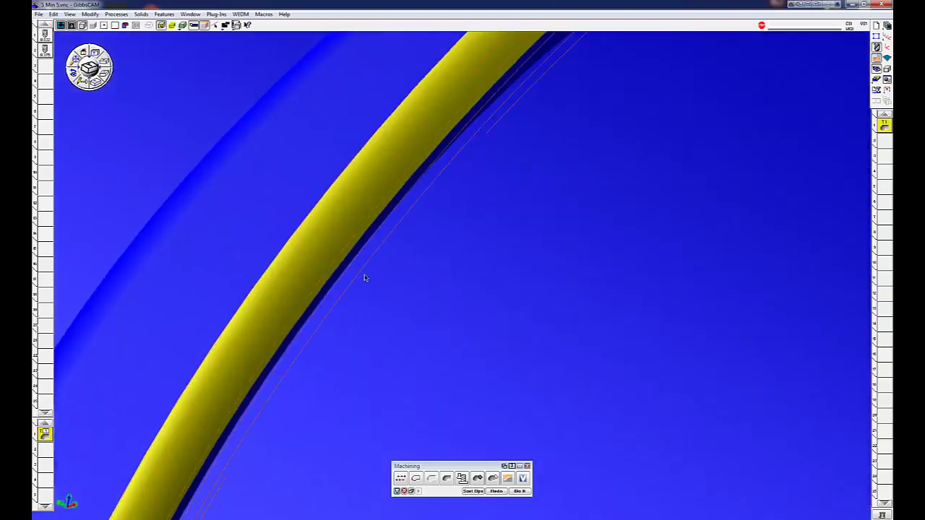
scroll(353, 267, down, 2)
scroll(353, 271, down, 3)
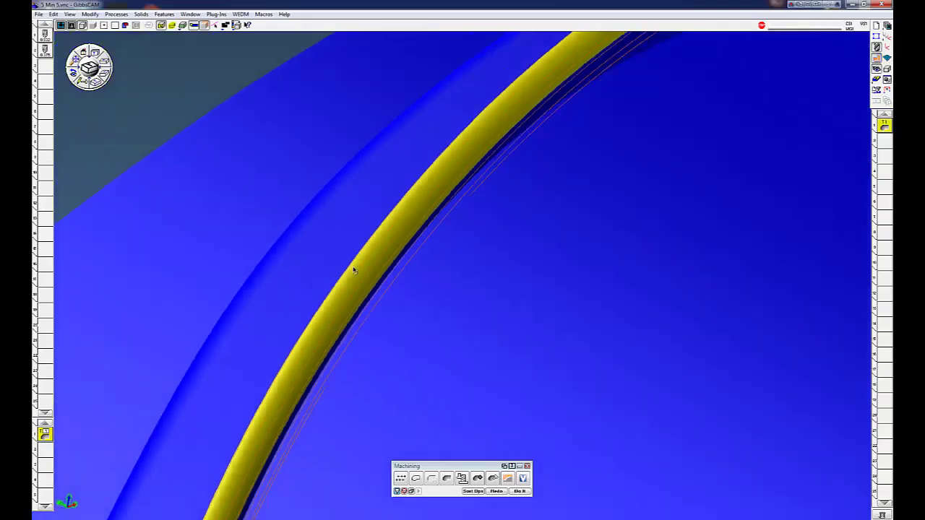
scroll(419, 295, down, 6)
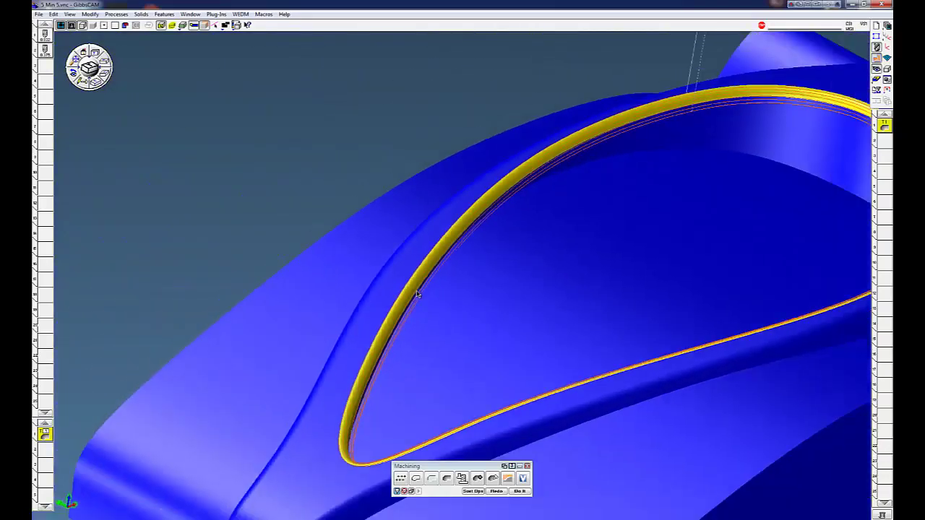
double_click(46, 435)
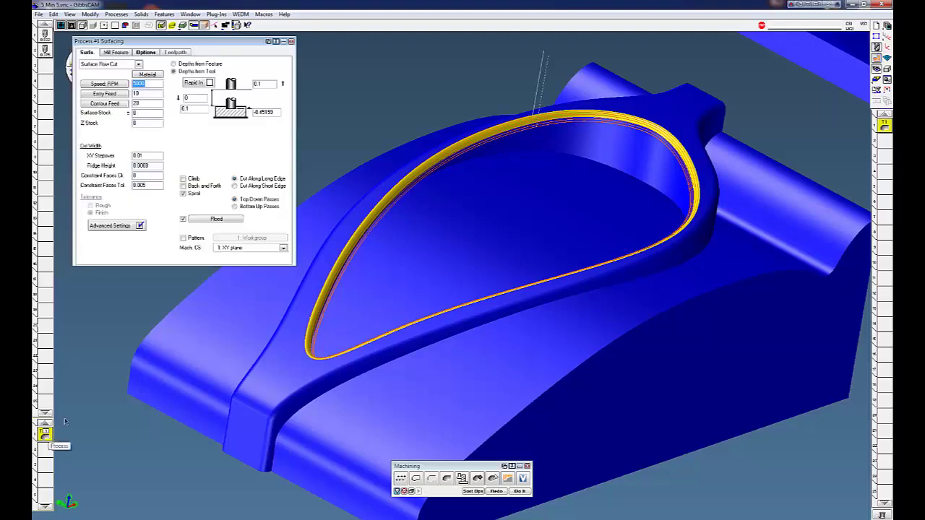
click(145, 53)
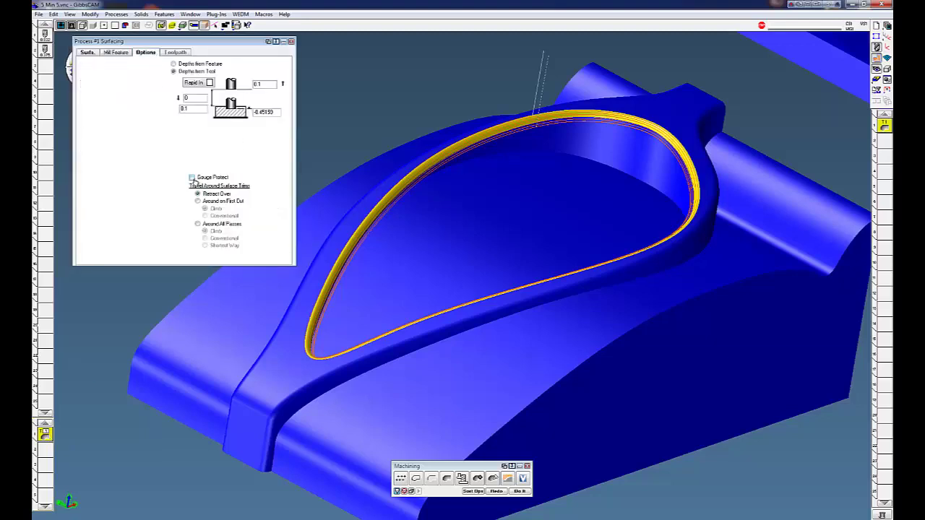
click(291, 41)
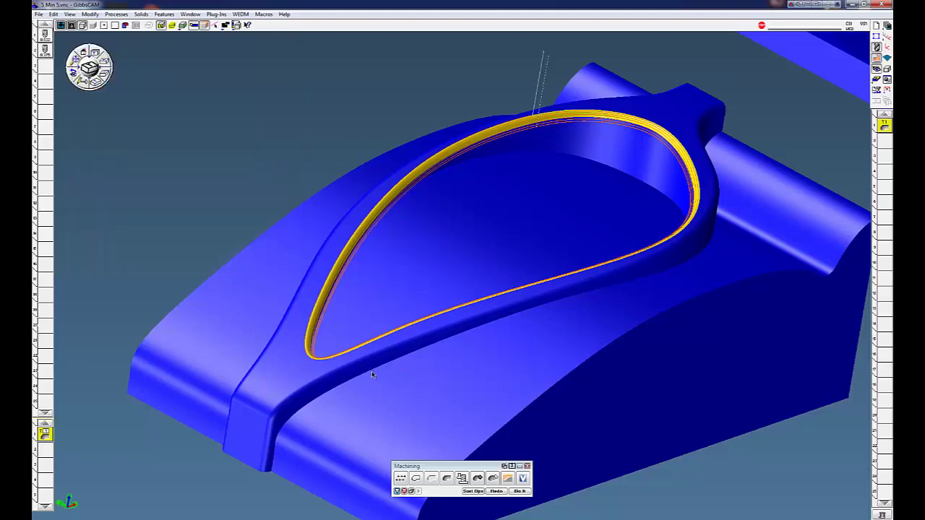
Step: Redo the fillet operation with the current spiral process and check the result with a Cut Part Render simulation
click(513, 492)
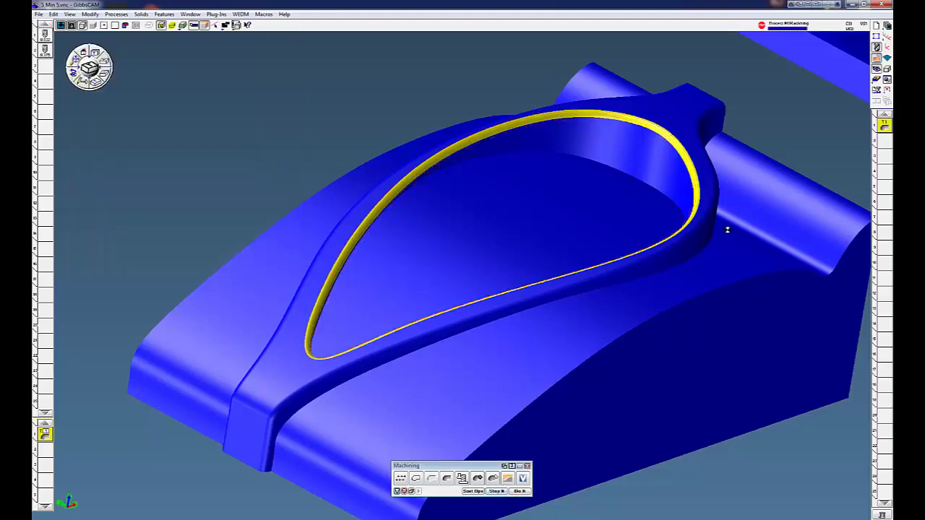
scroll(374, 178, down, 3)
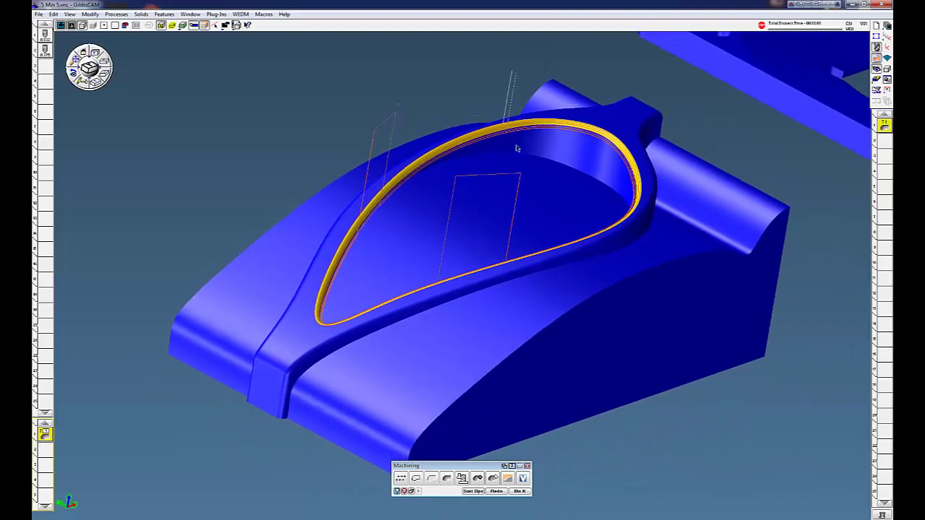
click(876, 79)
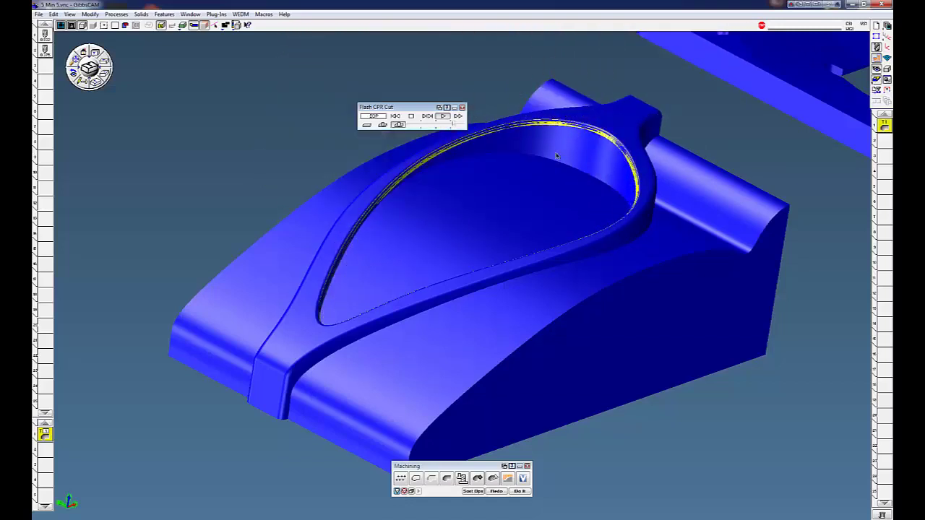
middle_drag(416, 198, 452, 173)
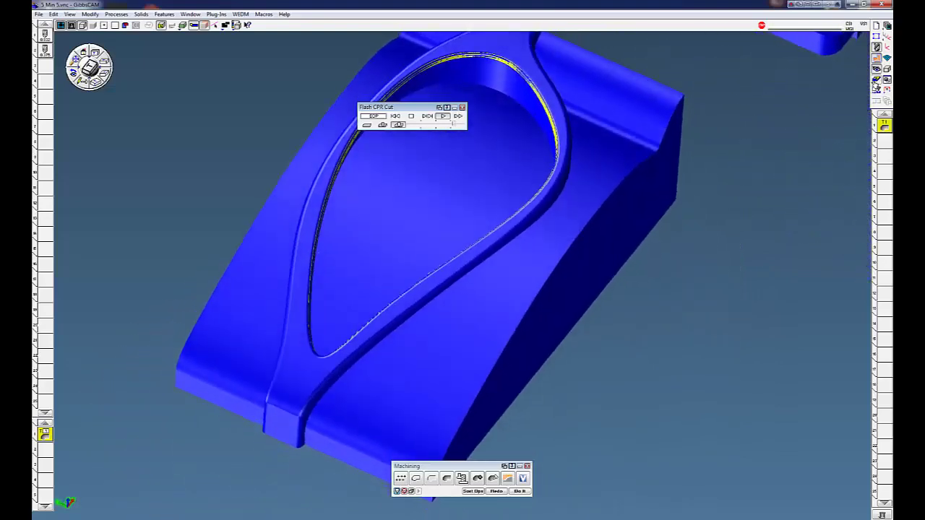
click(875, 81)
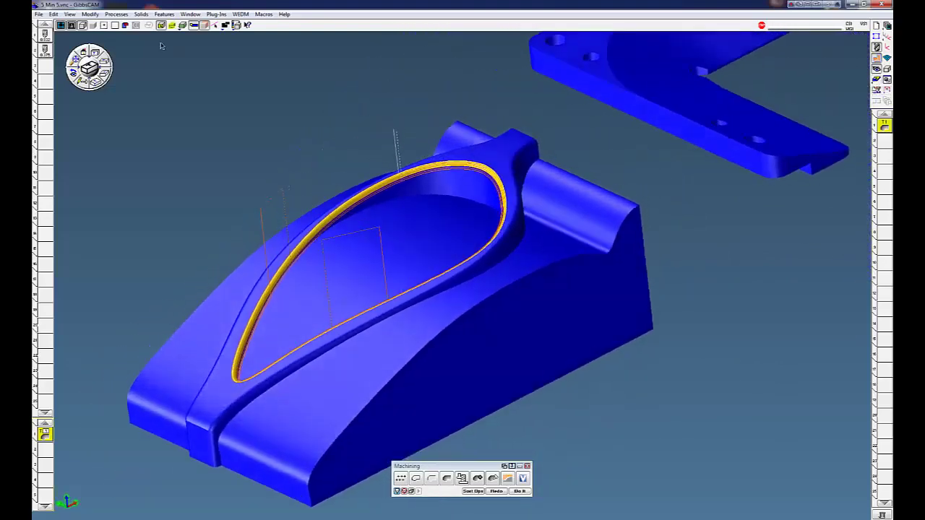
Step: Load the saved Surface Flow 3 Cross with-without gouge process, redo the fillet operation with it and check its Cut Along Short Edge setting
click(118, 15)
mouse_move(137, 83)
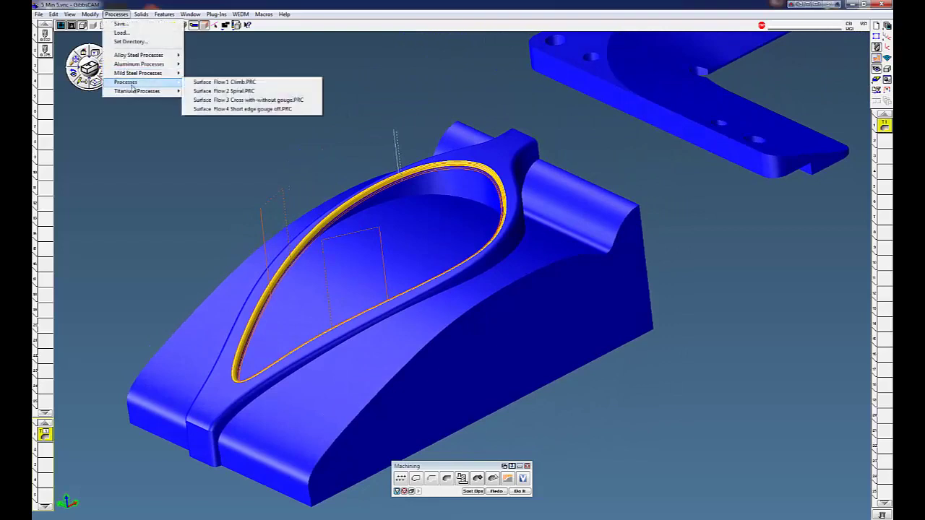
click(233, 101)
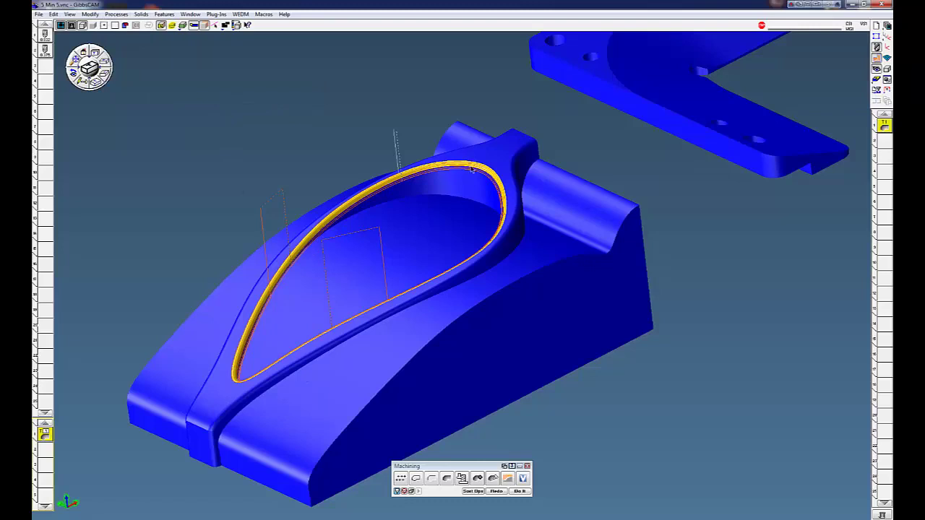
click(498, 491)
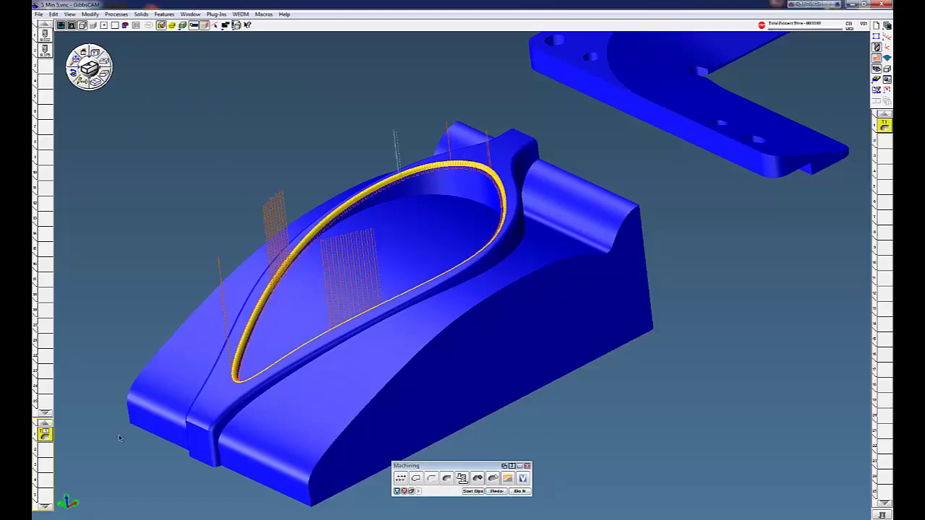
double_click(45, 434)
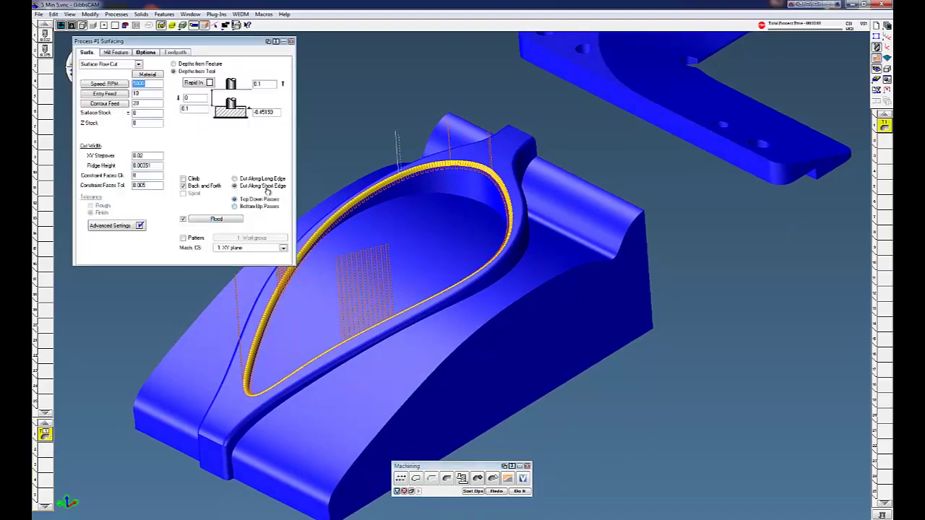
click(291, 41)
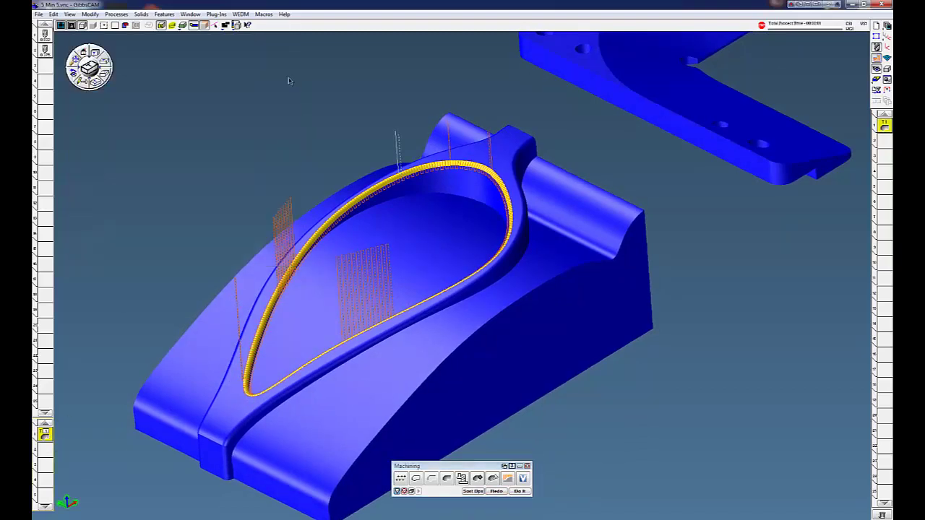
Step: Inspect the crosswise passes along the pocket's fillet up close and run their Cut Part Render simulation
scroll(437, 228, up, 5)
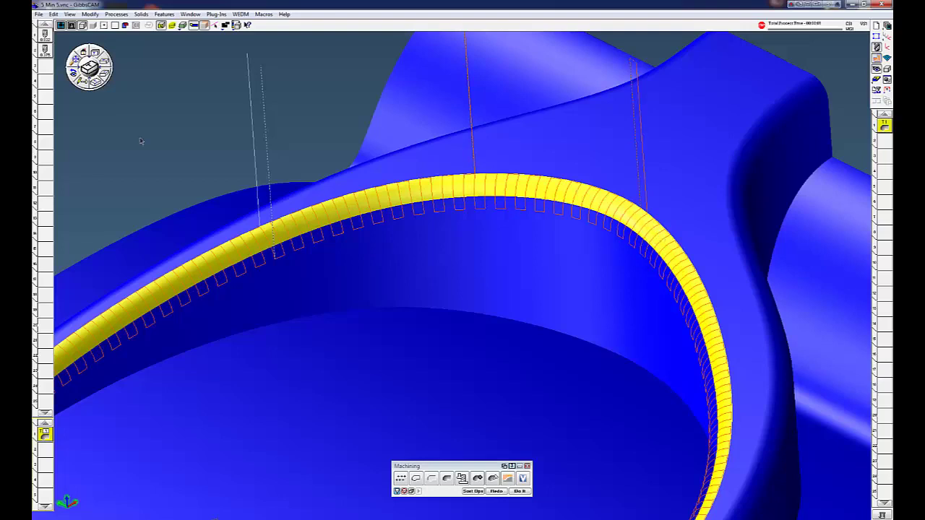
scroll(359, 216, down, 5)
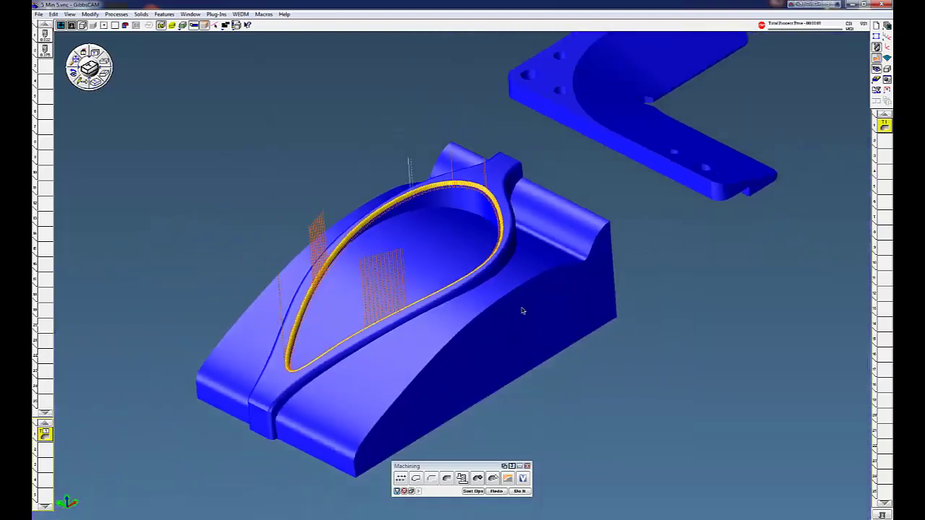
click(876, 79)
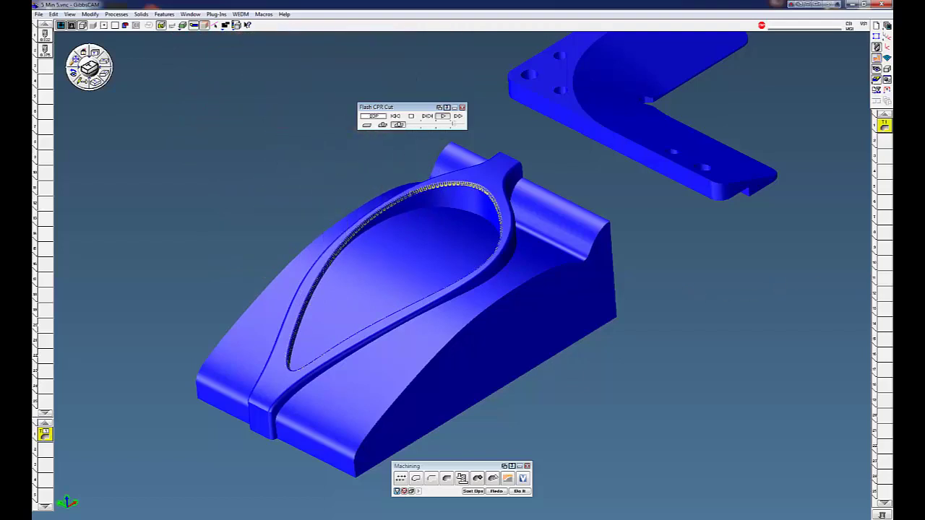
click(887, 80)
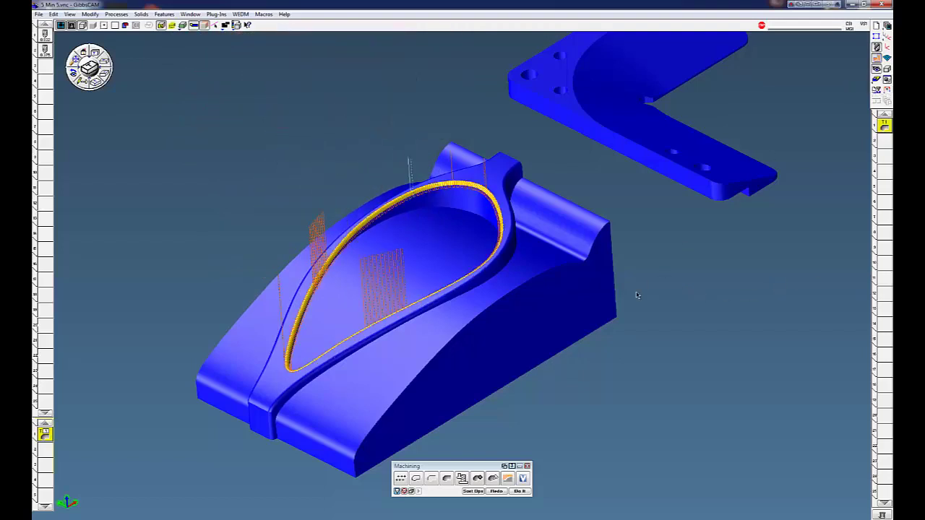
Step: Bring the bracket part into view and load the saved Surface Flow 4 Short edge gouge off process
scroll(637, 294, down, 3)
middle_drag(648, 289, 553, 341)
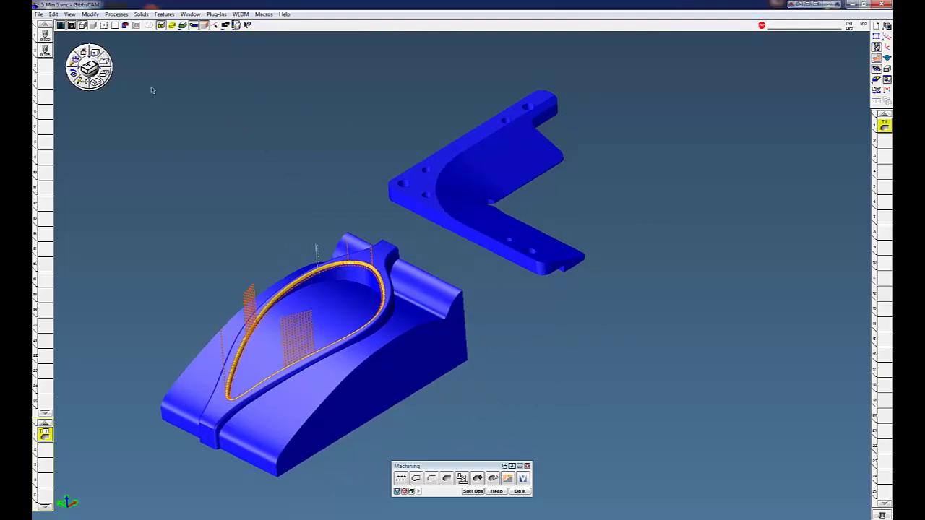
click(115, 14)
mouse_move(145, 82)
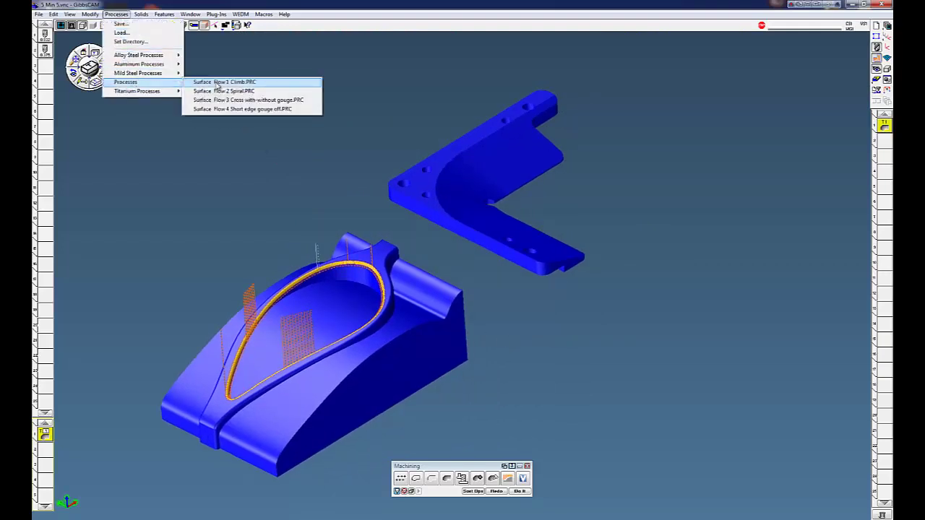
click(242, 108)
Step: Try selecting the bracket's connected inner faces with Select Tangent Faces, starting from one arm's face, and clear the selection
click(533, 166)
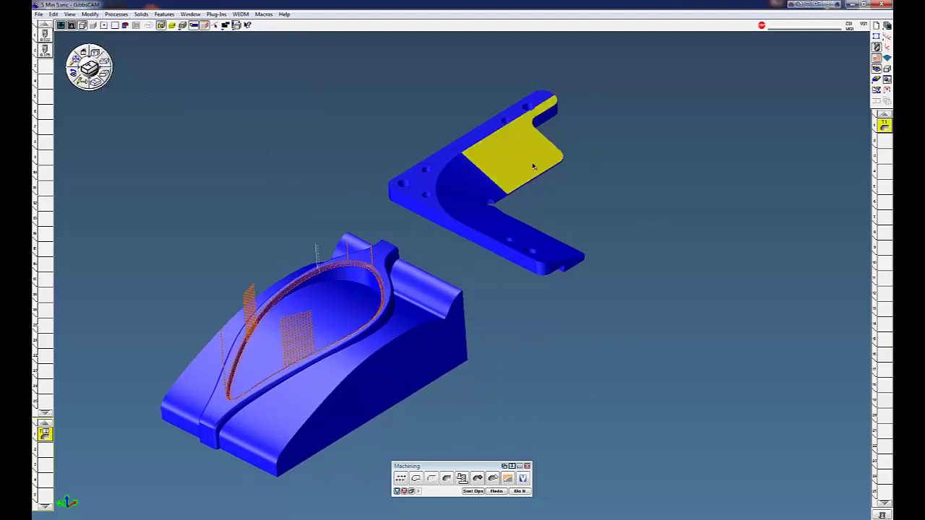
click(484, 192)
click(509, 228)
click(472, 200)
click(496, 163)
right_click(506, 164)
mouse_move(545, 303)
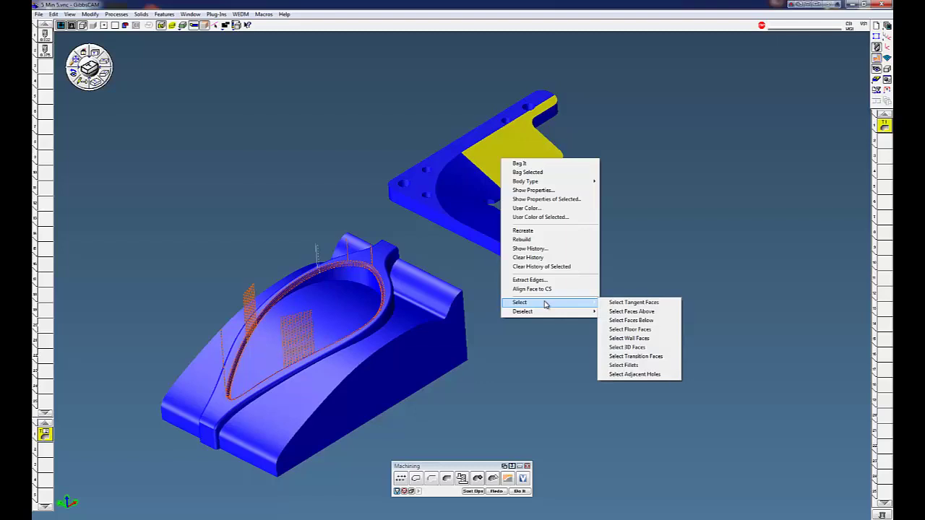
click(619, 304)
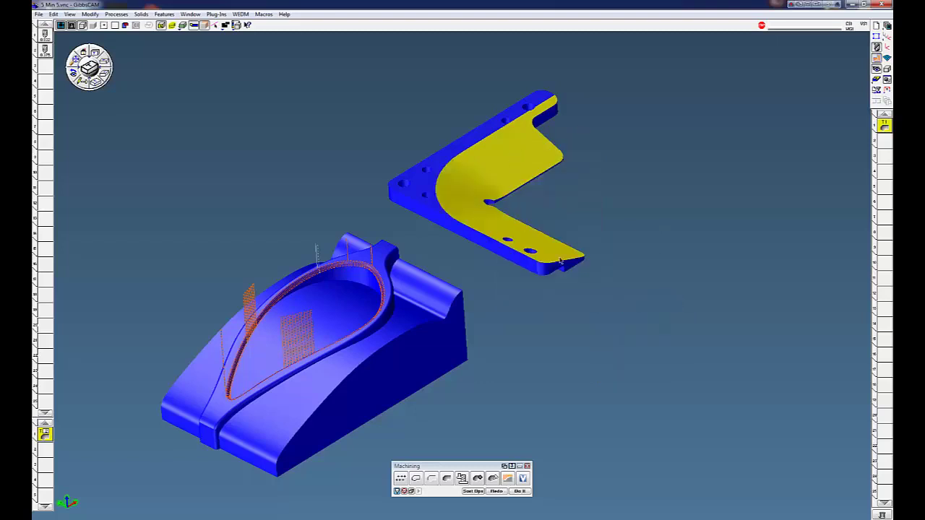
click(605, 228)
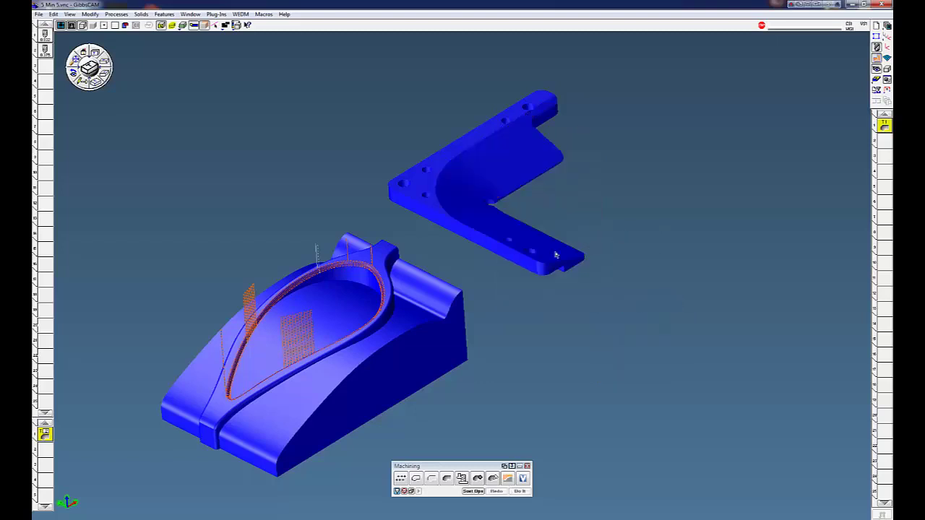
click(553, 254)
shift+click(485, 217)
shift+click(506, 169)
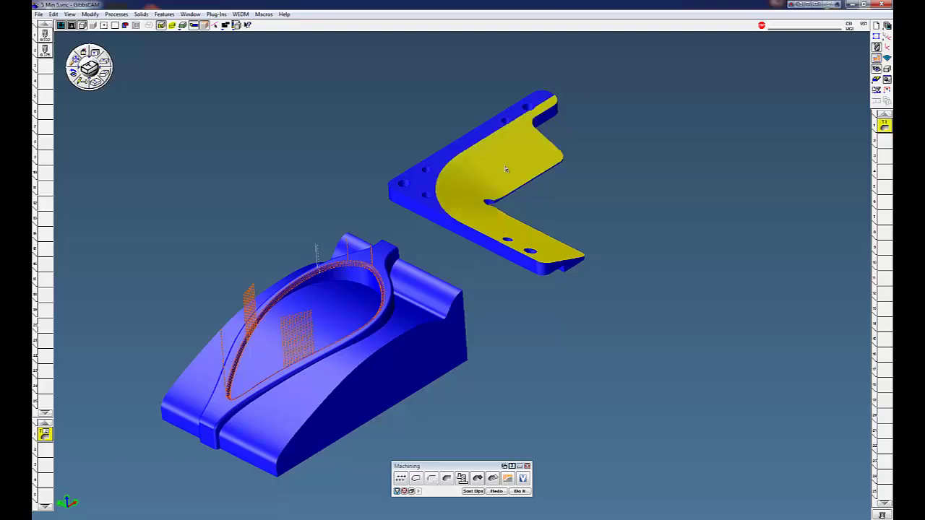
click(618, 193)
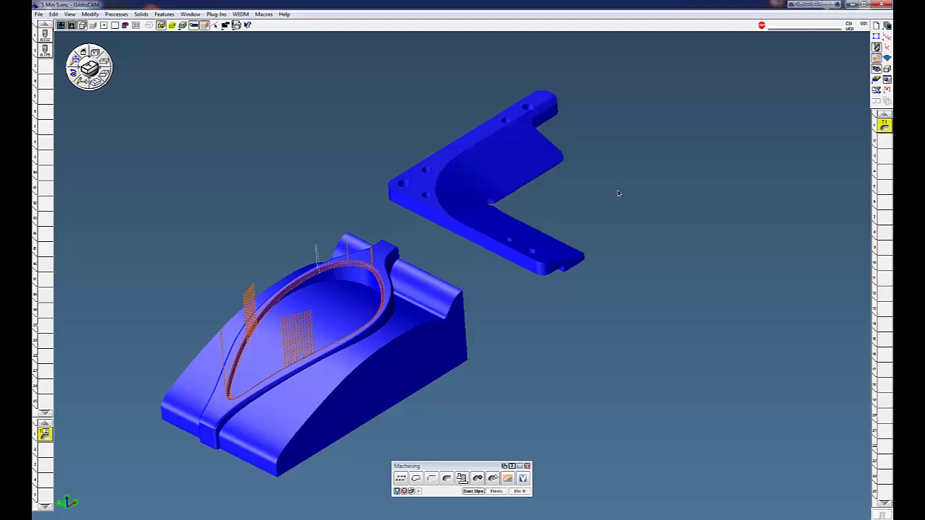
Step: Select the bracket's three connected inner faces in order, starting from the arm with two holes, and redo the operation on them
click(543, 251)
shift+click(469, 215)
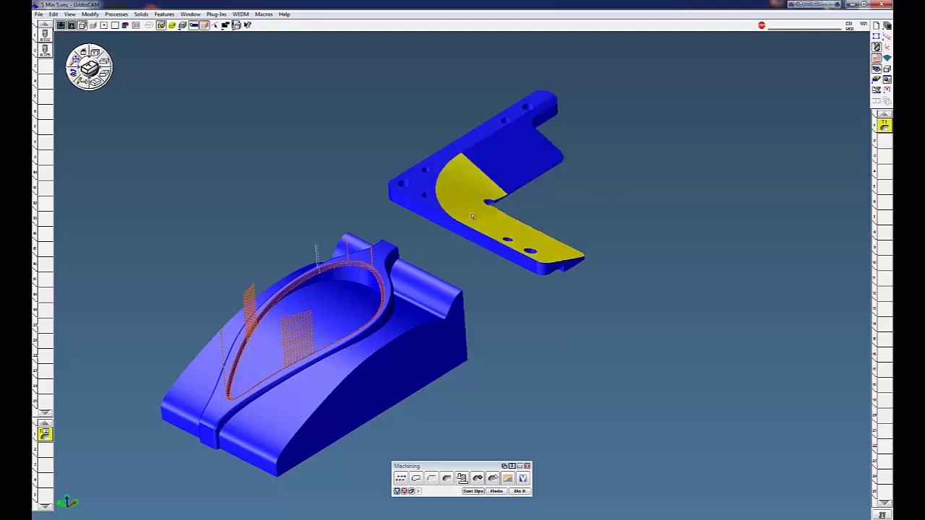
shift+click(495, 164)
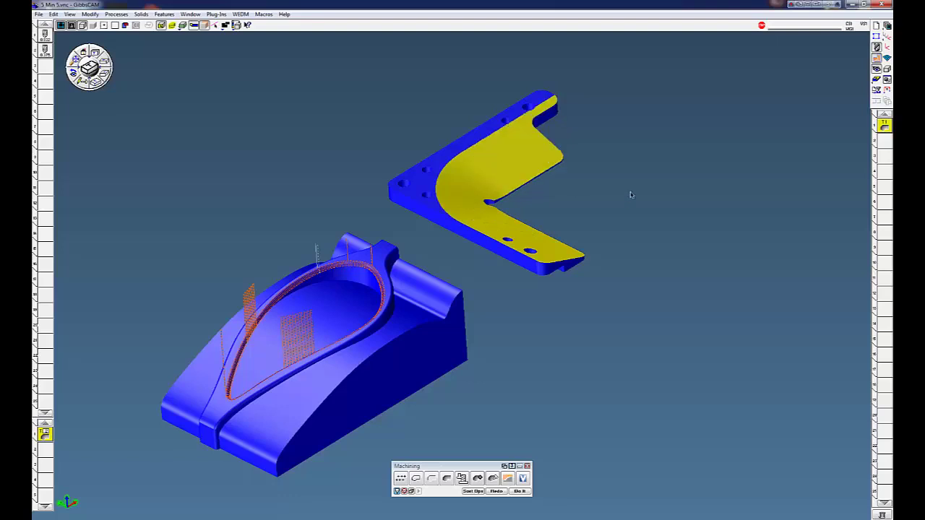
click(495, 490)
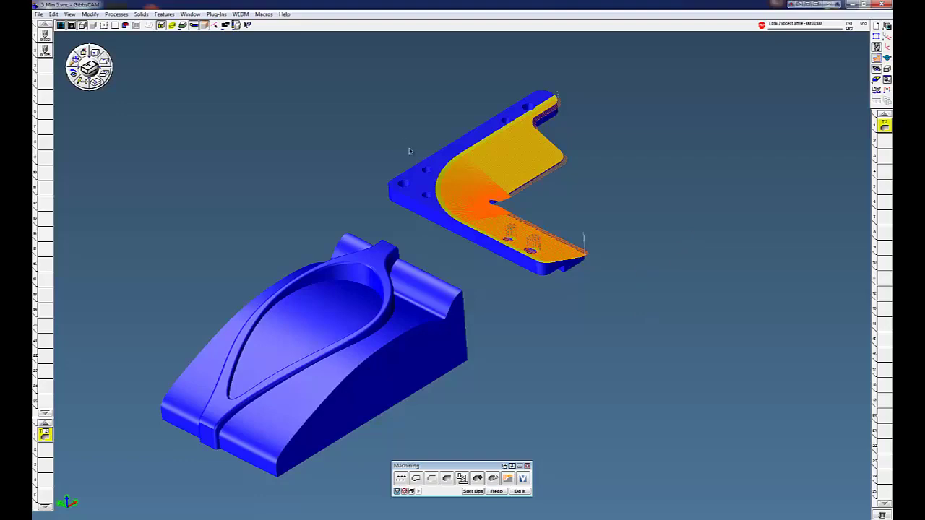
Step: Inspect the short-edge toolpath on the bracket up close, especially around the corner and over the two holes
scroll(582, 252, up, 5)
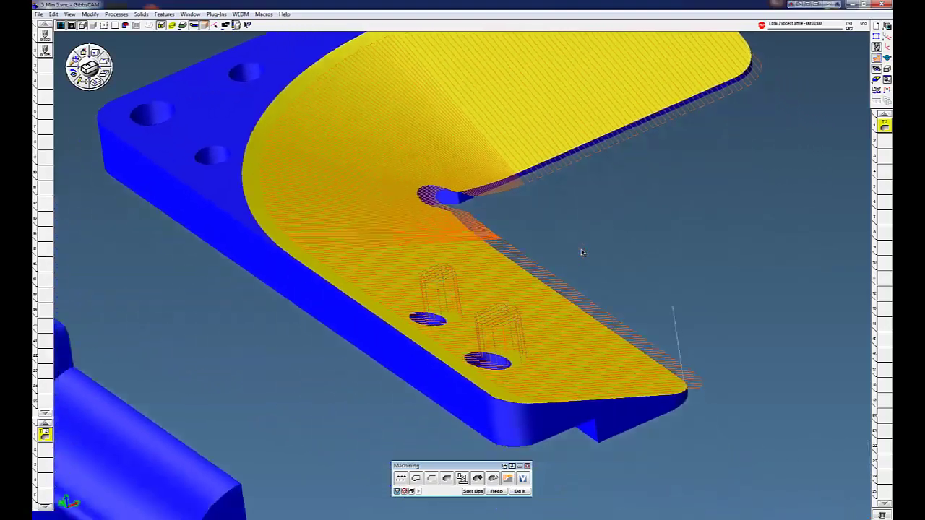
scroll(583, 252, down, 4)
scroll(583, 252, up, 3)
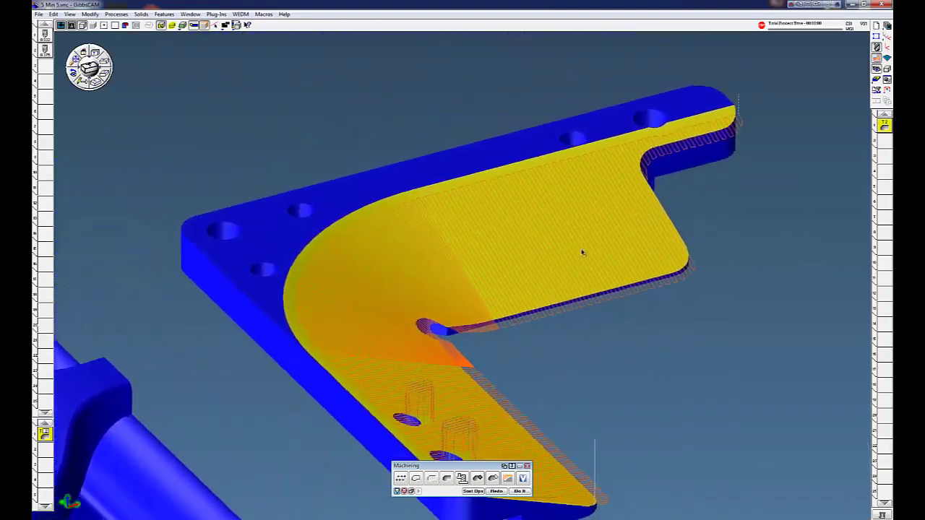
scroll(513, 378, down, 3)
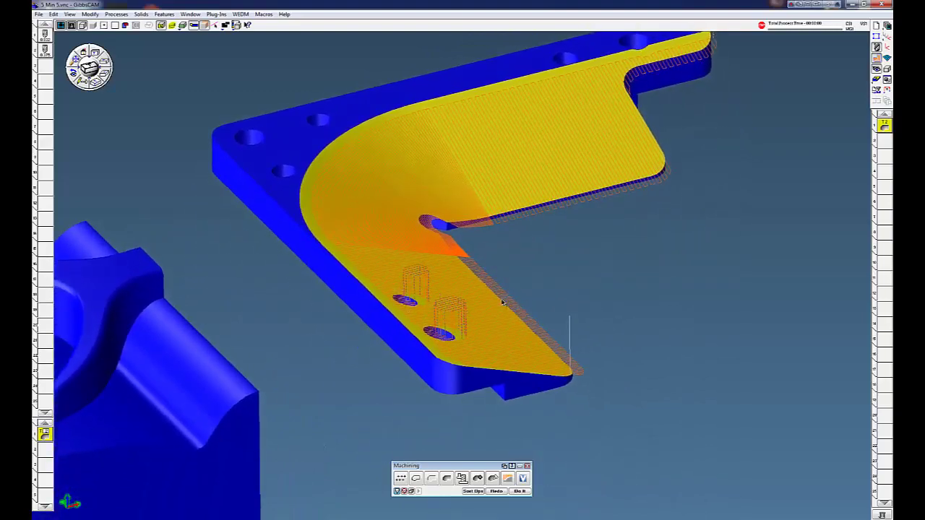
middle_drag(503, 302, 498, 303)
middle_drag(289, 316, 493, 243)
middle_drag(786, 173, 677, 136)
Step: Leave machining mode, put the bracket body into the Body Bag and bring it back into the workspace
click(877, 59)
middle_drag(793, 116, 615, 262)
scroll(588, 270, down, 5)
click(483, 205)
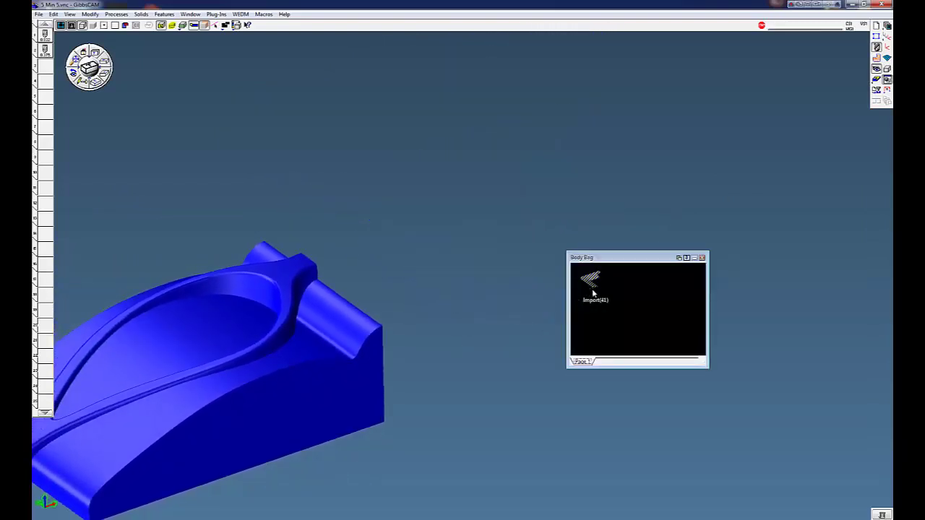
double_click(595, 300)
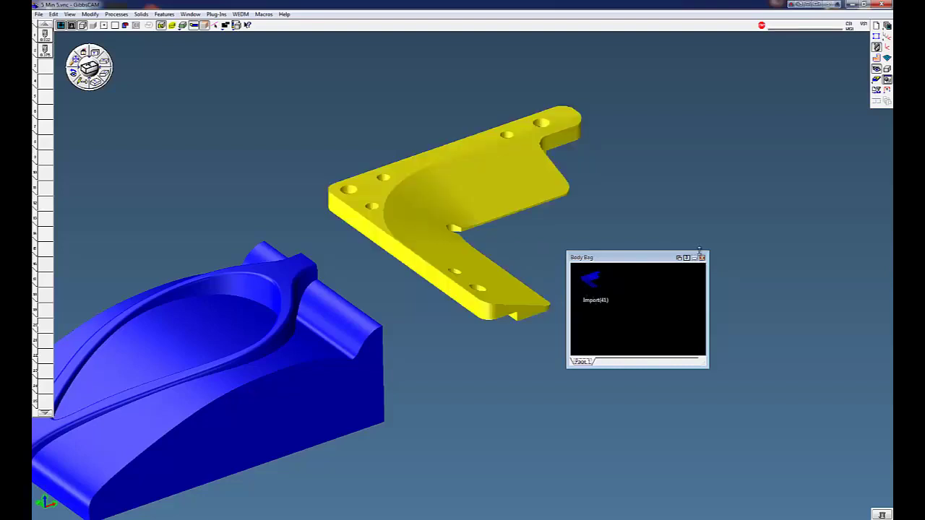
click(701, 257)
click(576, 244)
Step: Select the two hole faces in the bracket's sloped arm and remove them with the advanced solid modeling tools
scroll(577, 262, up, 3)
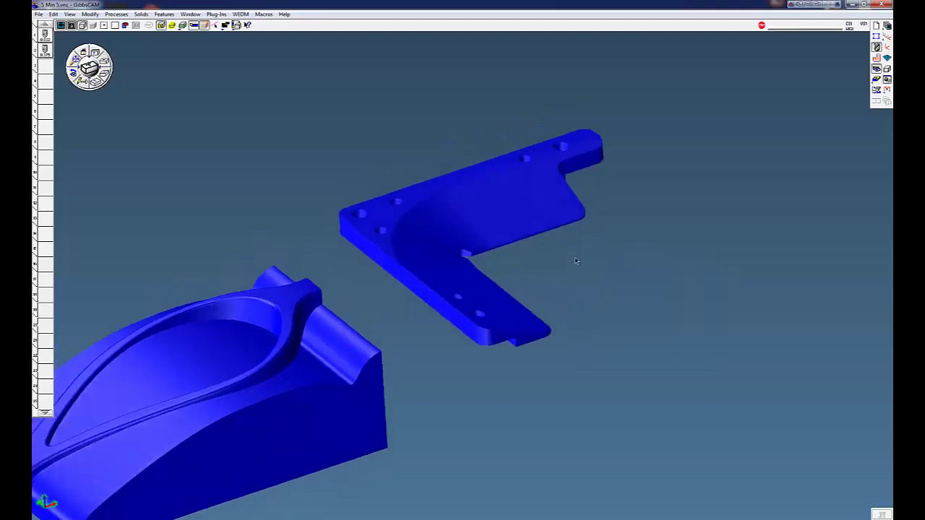
scroll(575, 261, up, 5)
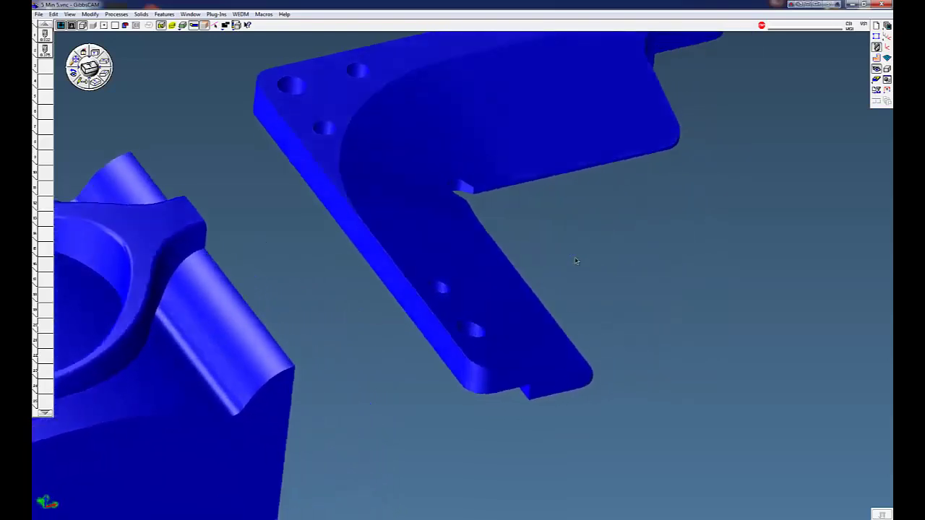
middle_drag(575, 261, 490, 319)
click(465, 334)
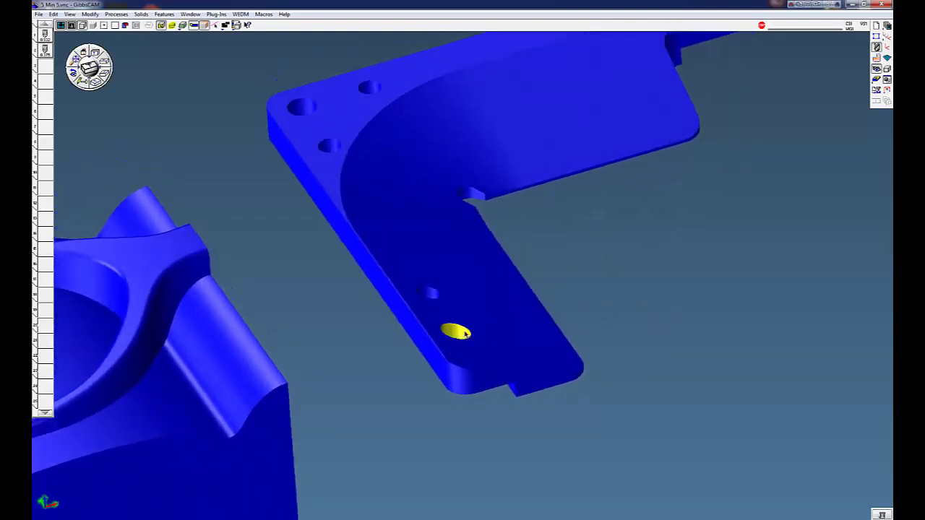
shift+click(432, 295)
click(887, 69)
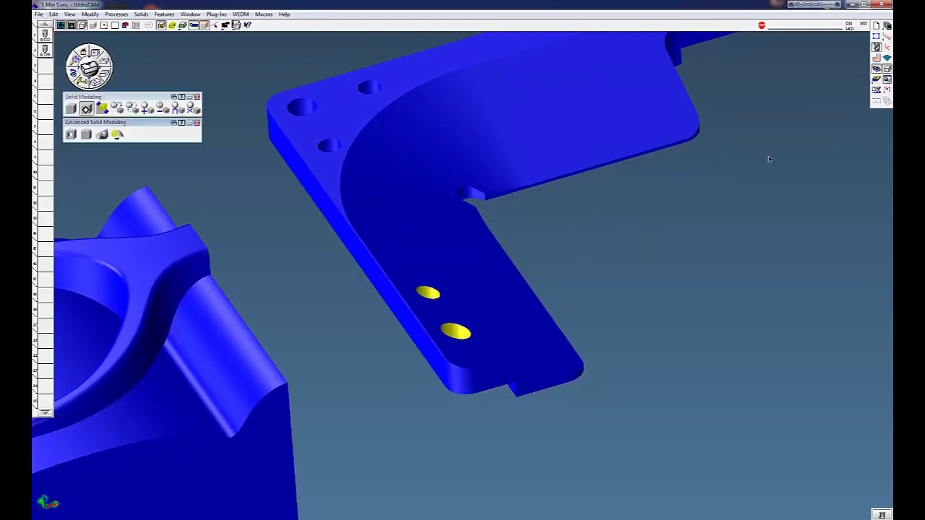
click(102, 135)
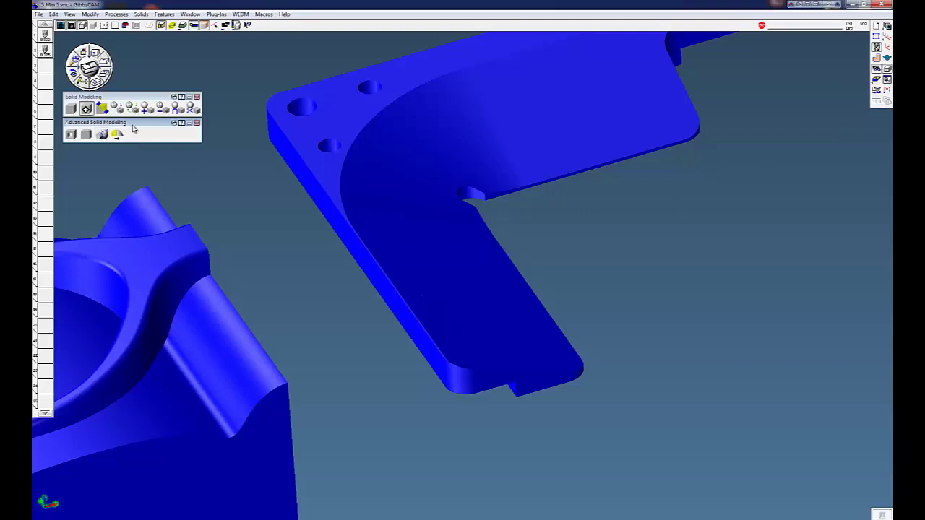
Step: Close the solid modeling palettes and put the bracket and the two hole-shaped bodies left behind into the Body Bag
click(197, 97)
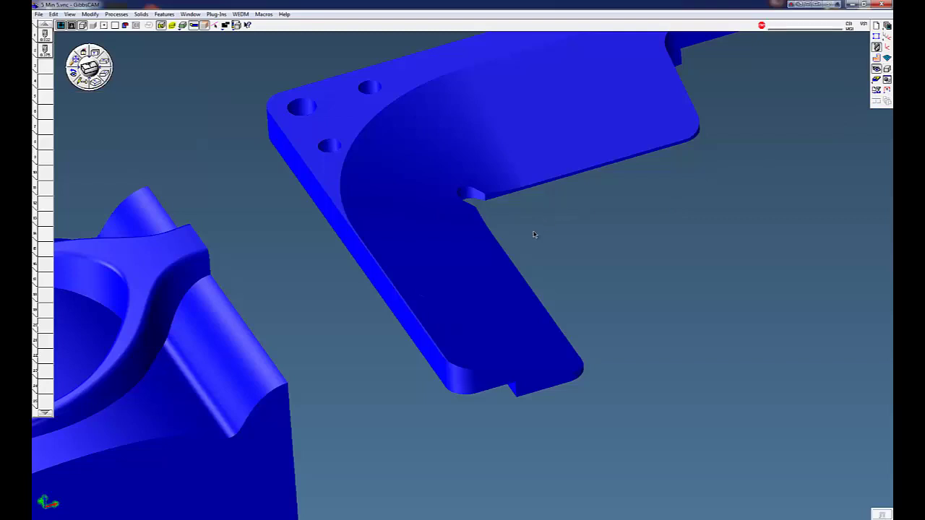
middle_drag(508, 170, 498, 162)
double_click(498, 161)
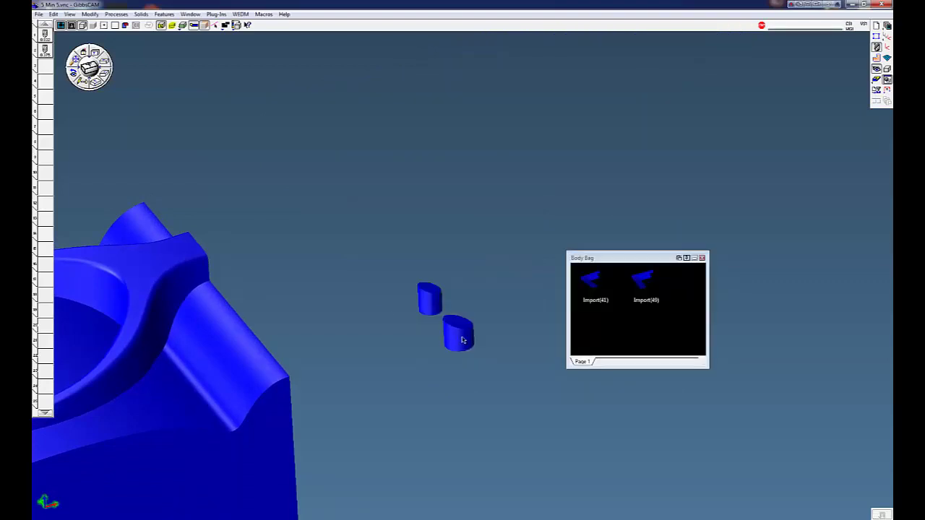
click(462, 340)
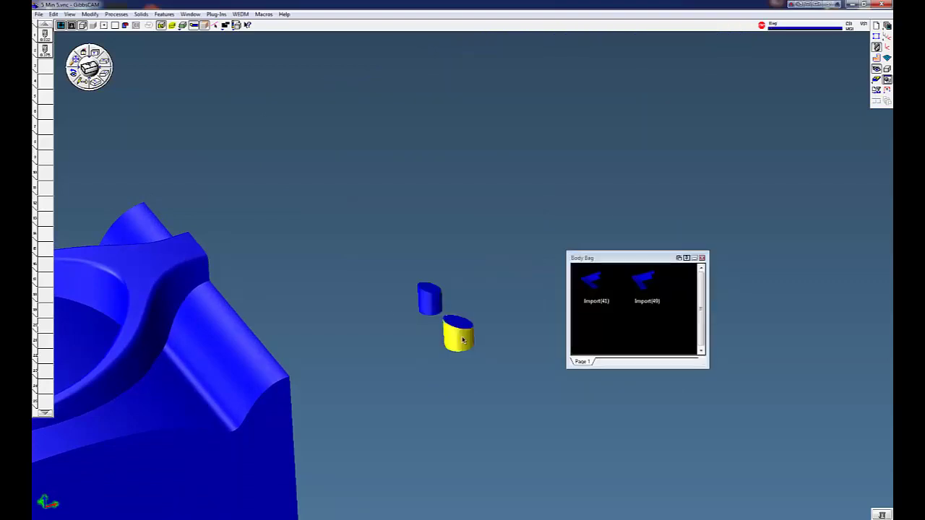
click(432, 303)
double_click(431, 304)
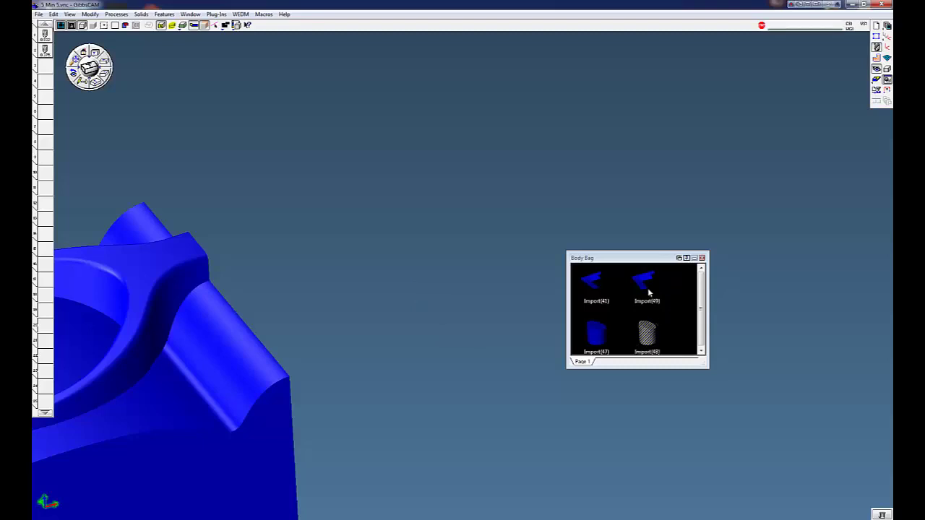
Step: Bring out the original bracket, then swap it for the Body Bag version without the two sloped-arm holes and close the bag
double_click(591, 283)
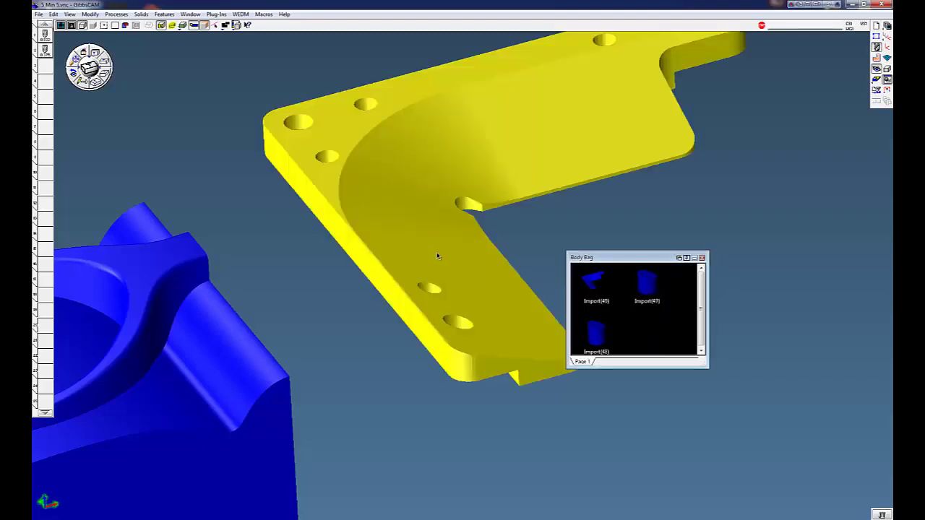
drag(437, 256, 604, 288)
double_click(594, 281)
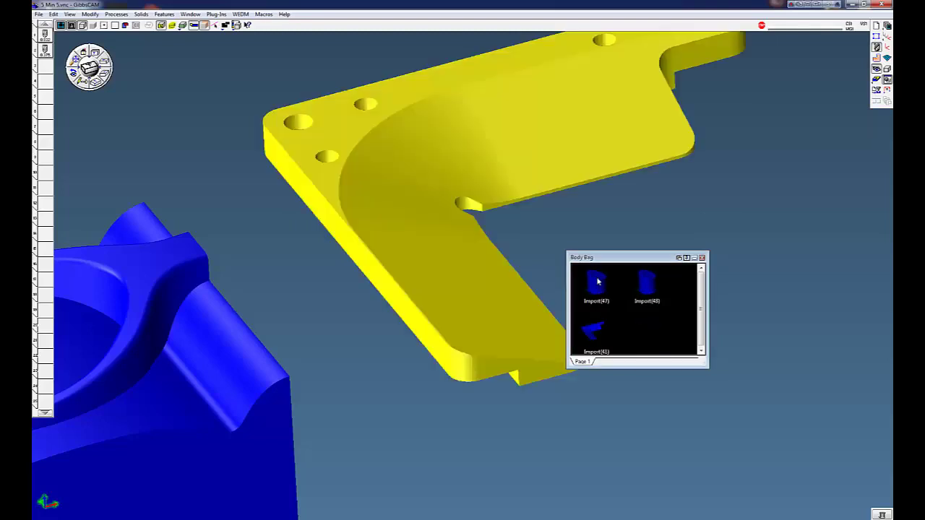
click(701, 258)
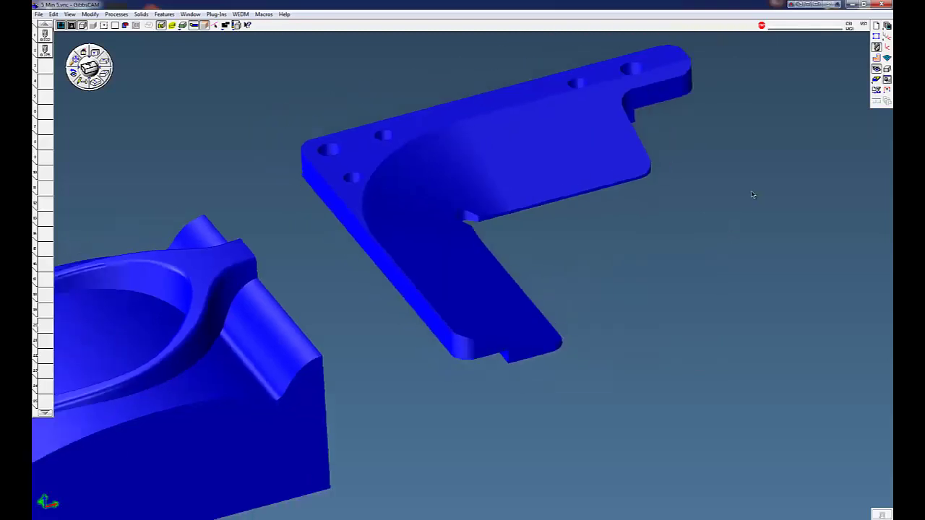
Step: Select the bracket's three connected inner faces, starting from the arm without holes, and regenerate the surface flow toolpath on them in machining mode
click(464, 295)
shift+click(435, 242)
shift+click(541, 166)
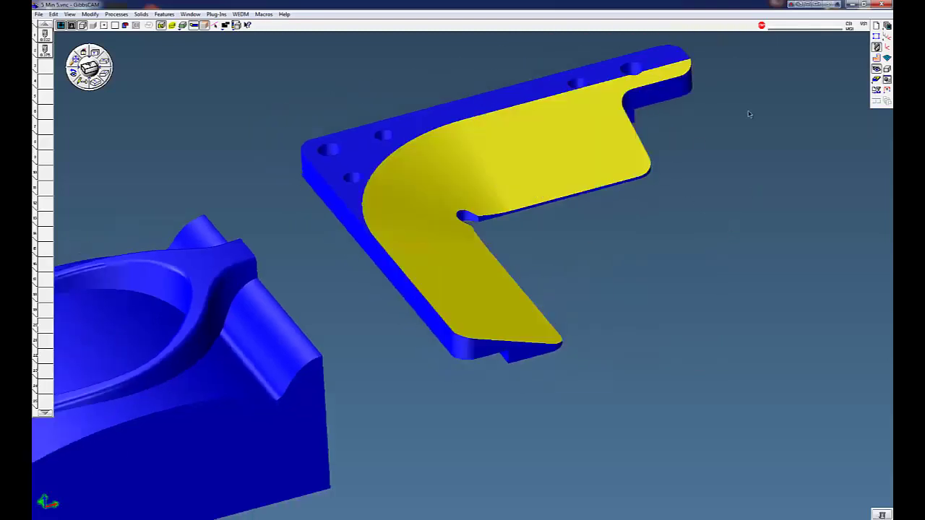
click(876, 58)
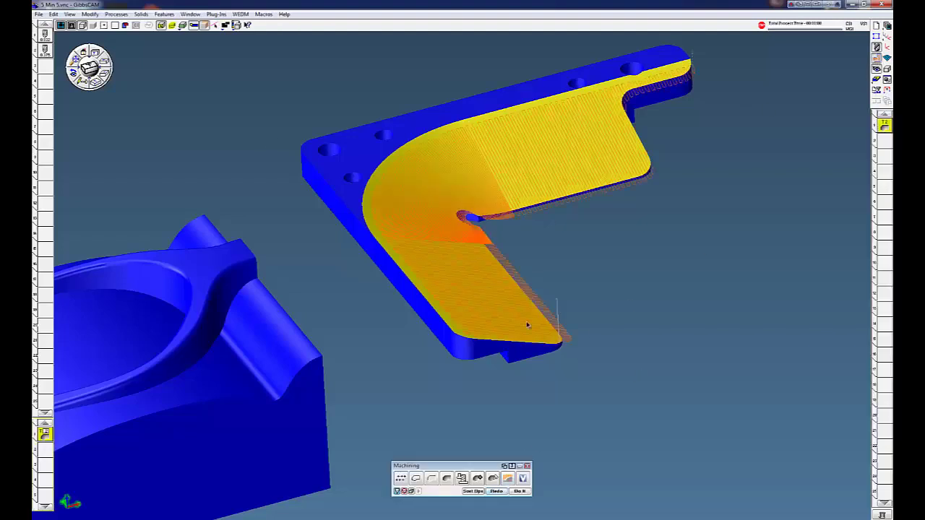
middle_drag(420, 178, 530, 231)
scroll(530, 231, down, 2)
middle_drag(489, 191, 622, 99)
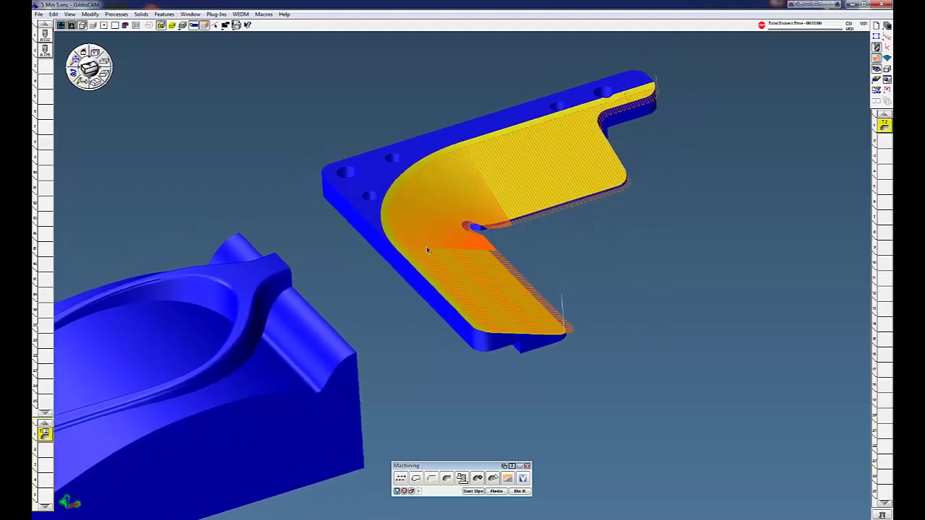
Step: Enable Gouge Protect in the surfacing process options, redo the operation and inspect the retracts around the bracket's corner
double_click(45, 435)
click(151, 53)
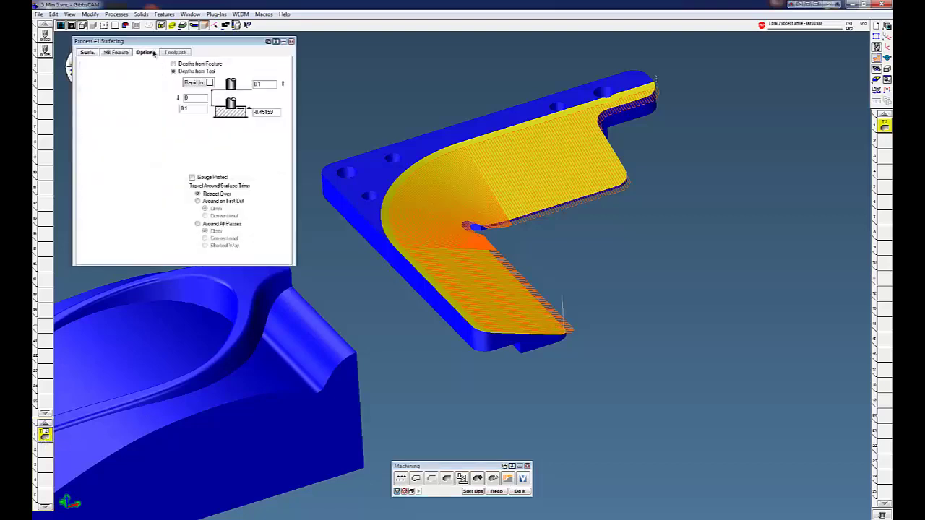
click(192, 178)
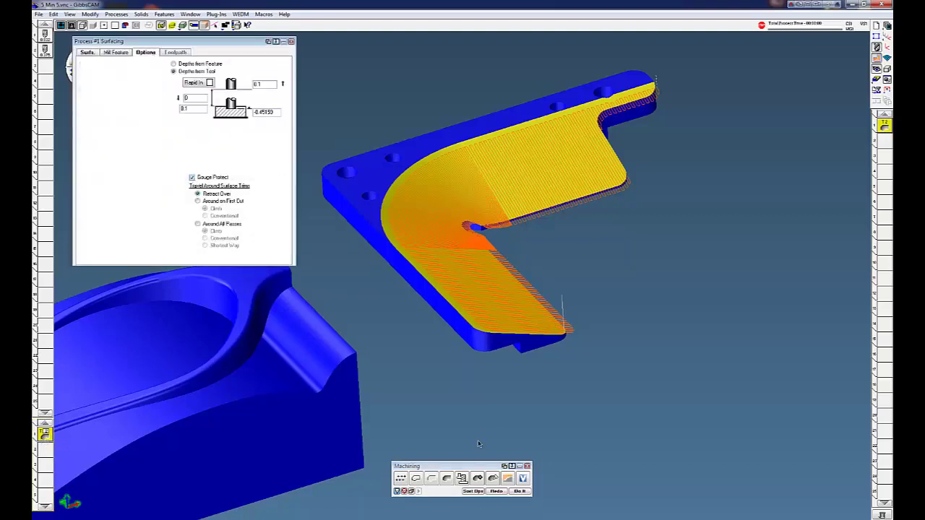
click(496, 492)
scroll(492, 283, up, 1)
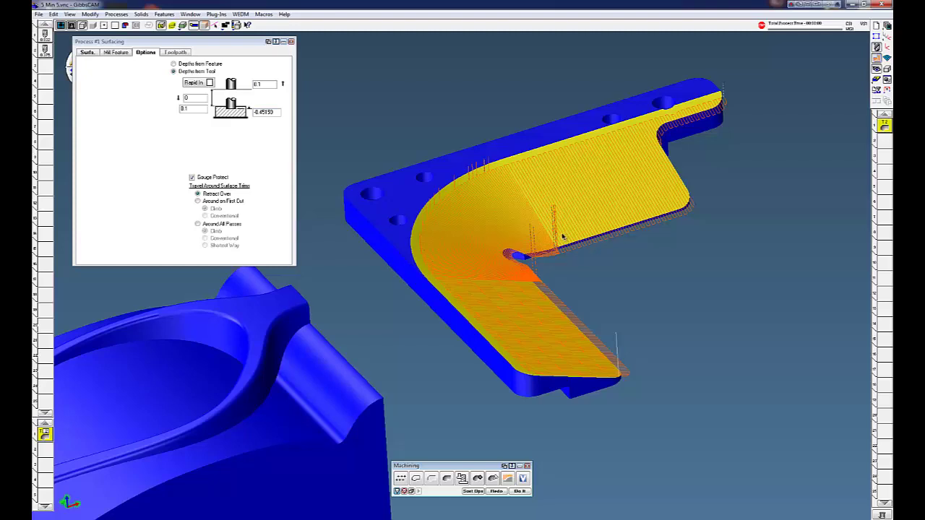
middle_drag(562, 237, 471, 161)
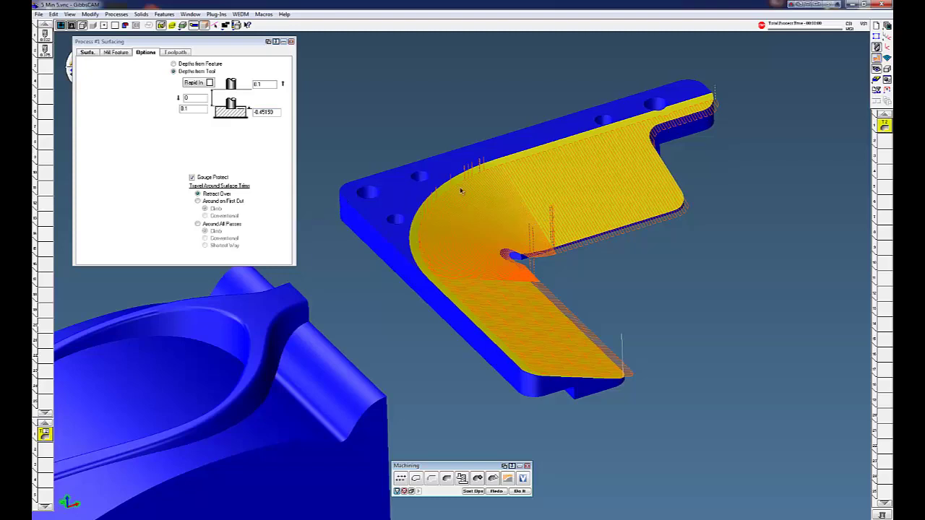
Step: Turn off Gouge Protect in the surfacing process, close its settings and redo the operation
click(191, 177)
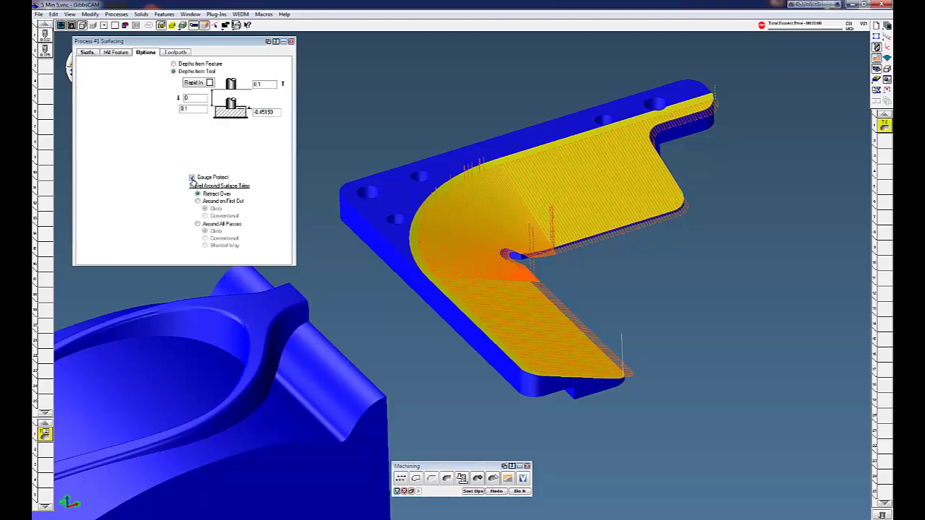
click(291, 42)
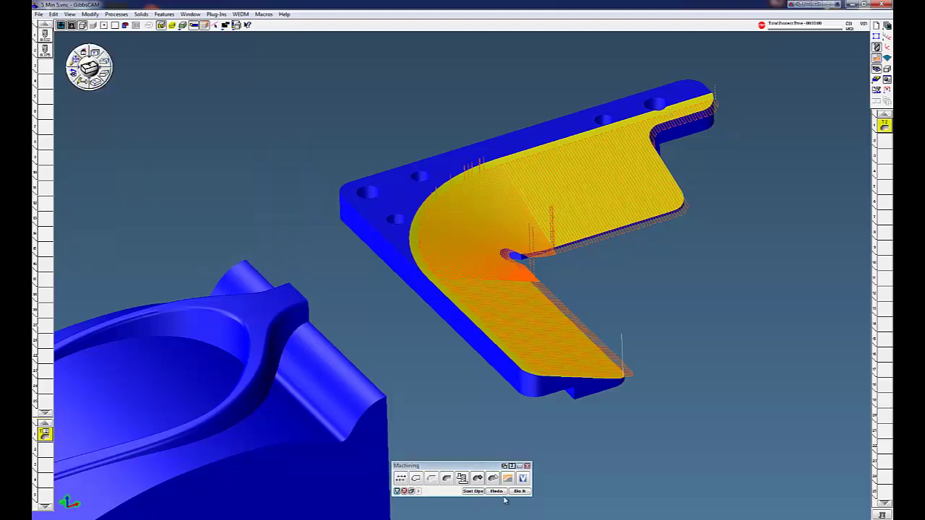
click(496, 490)
Step: Run the Flash CPR cut simulation of the surfacing operation on the bracket
middle_drag(772, 294, 814, 113)
click(877, 80)
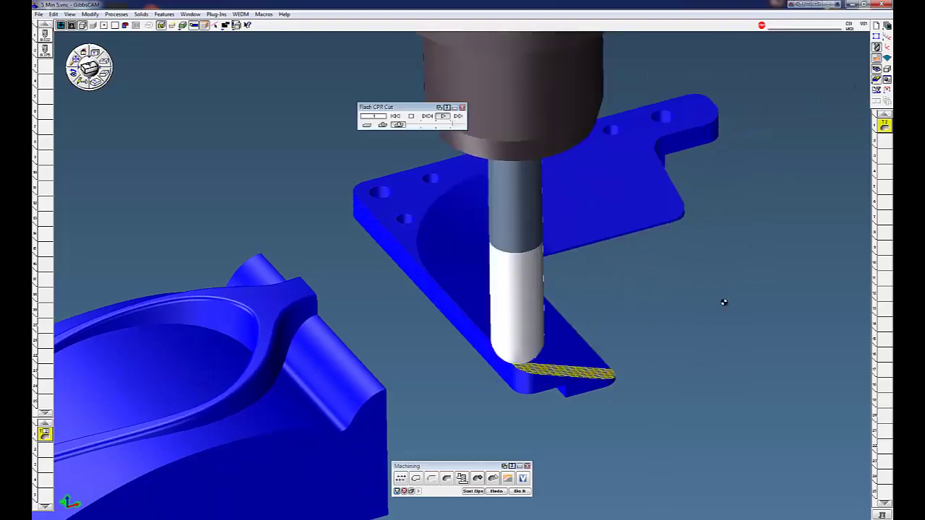